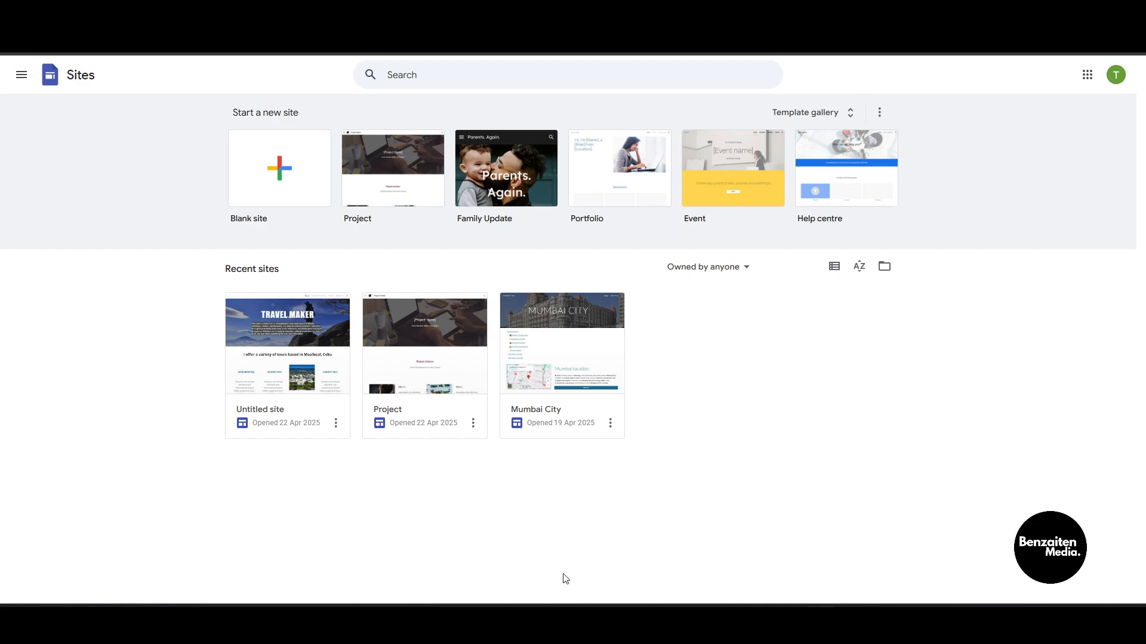
- Open the existing Travel Maker site, look through its home page and return to the list of sites
click(304, 331)
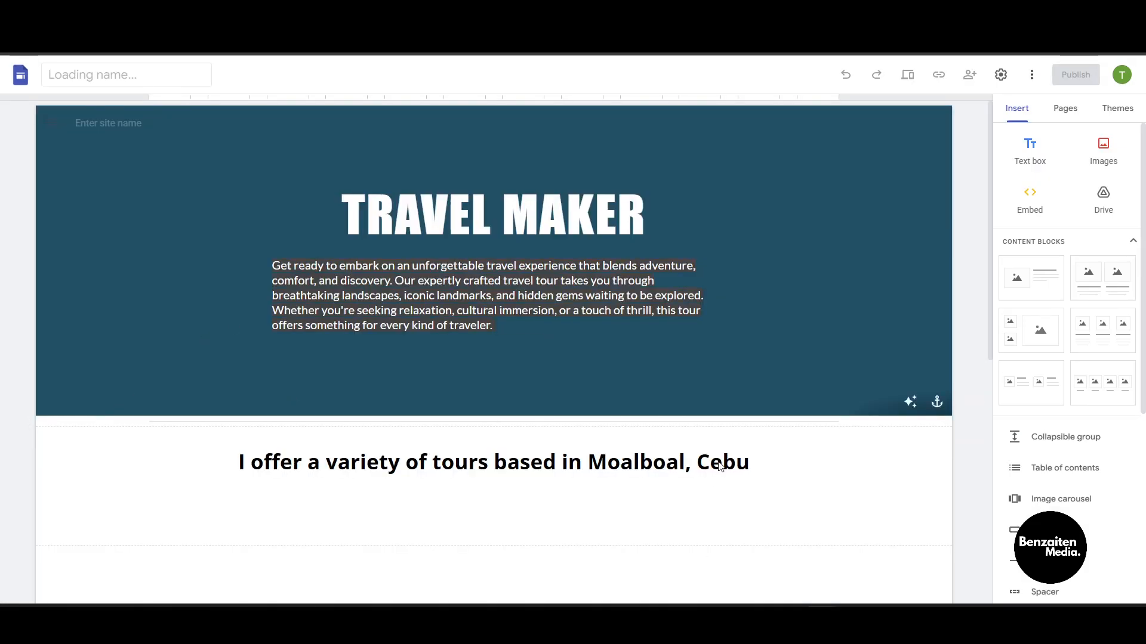
scroll(207, 335, down, 7)
scroll(532, 402, up, 7)
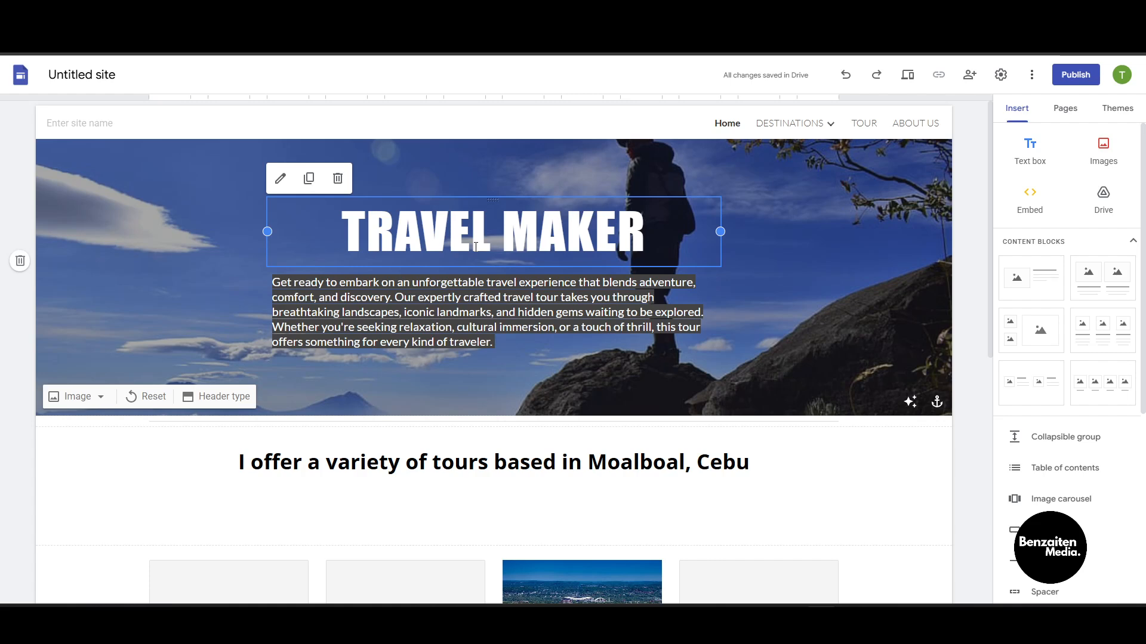
click(65, 112)
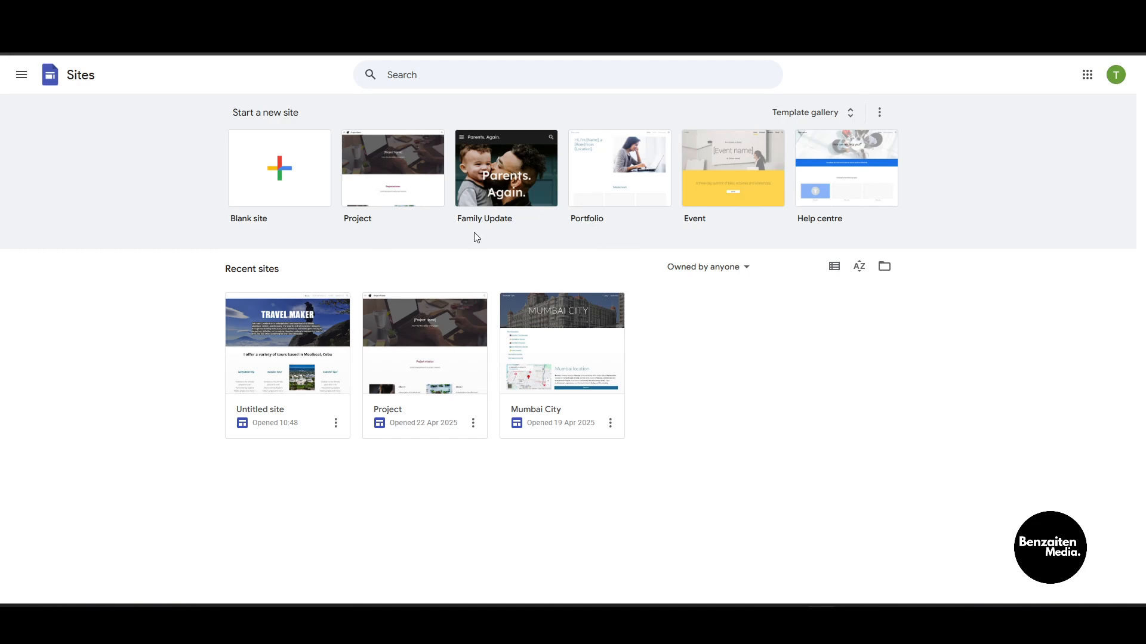
- Create a blank site and name it "my portfolio"
click(265, 164)
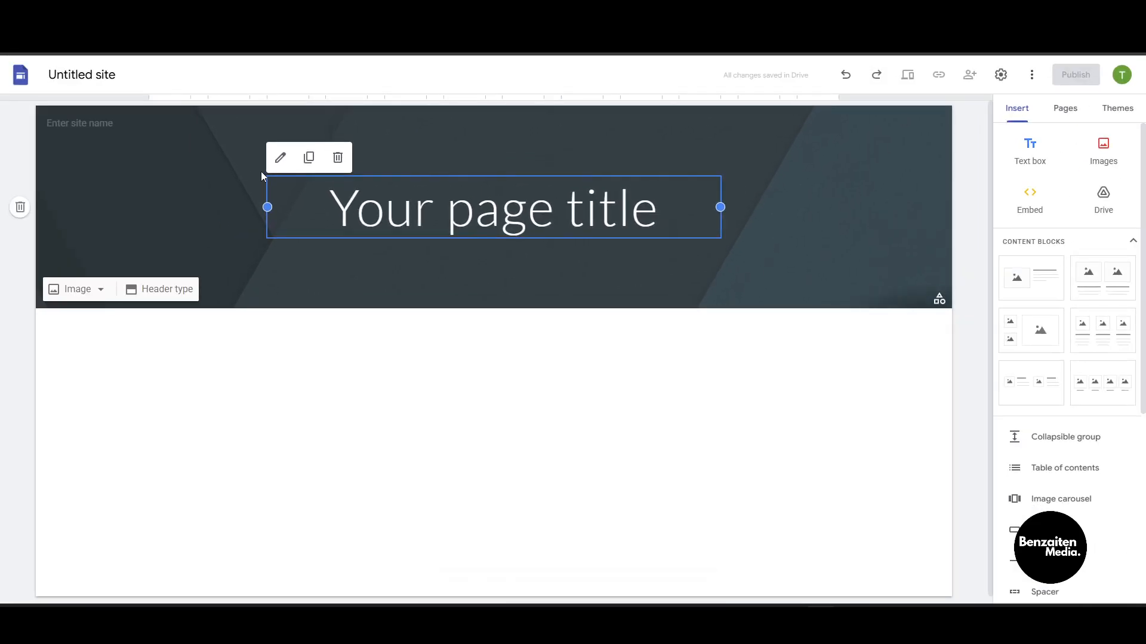
click(111, 75)
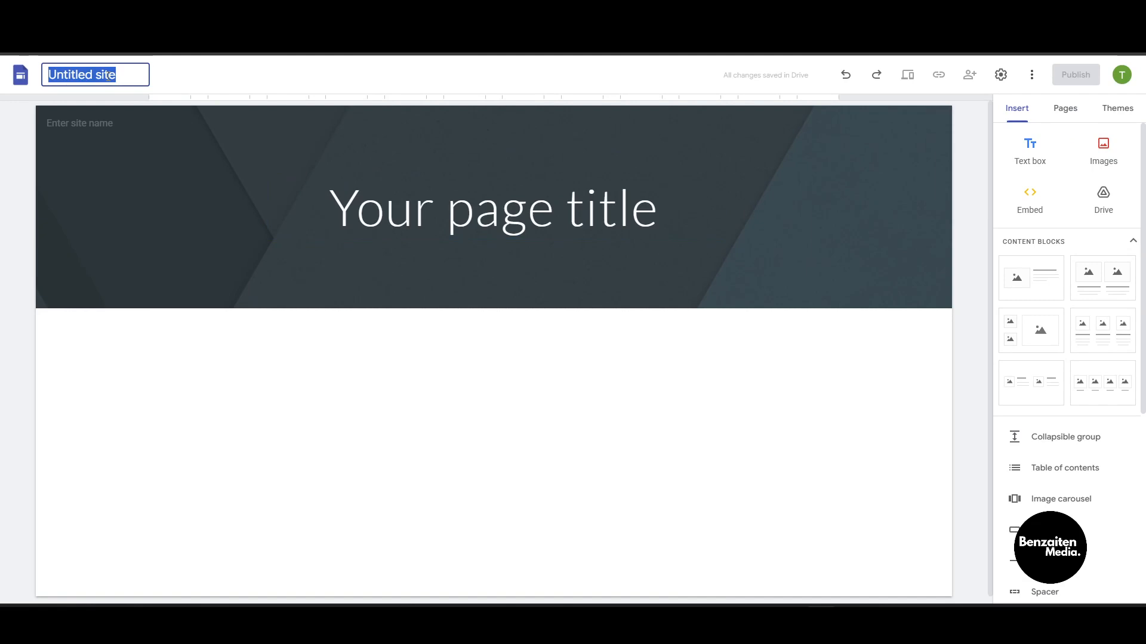
text(my por)
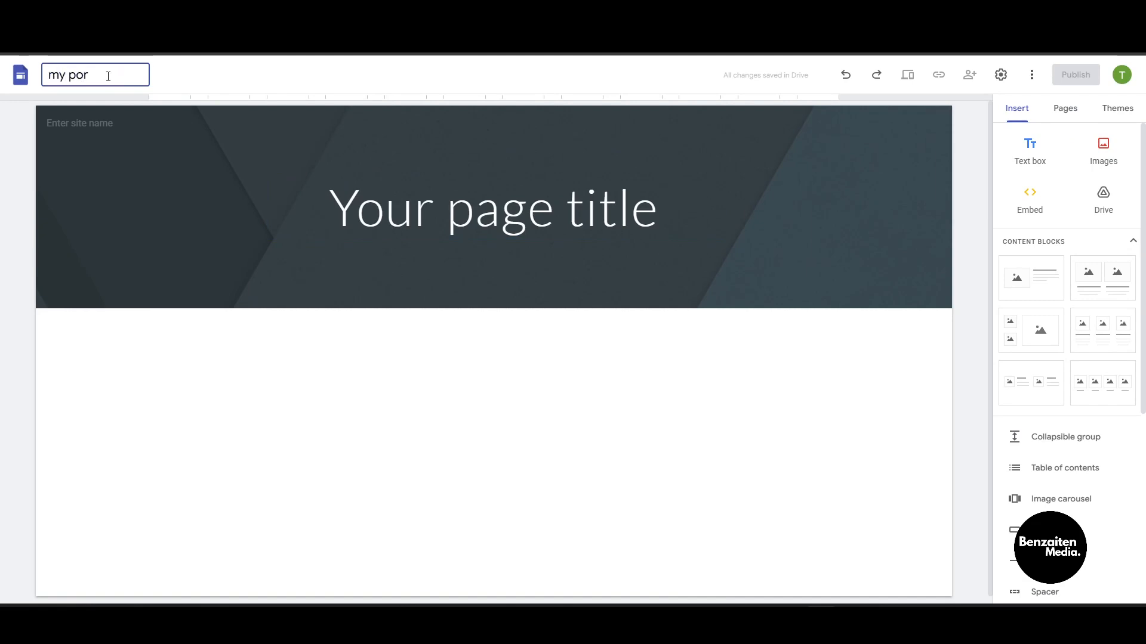
text(tfolio)
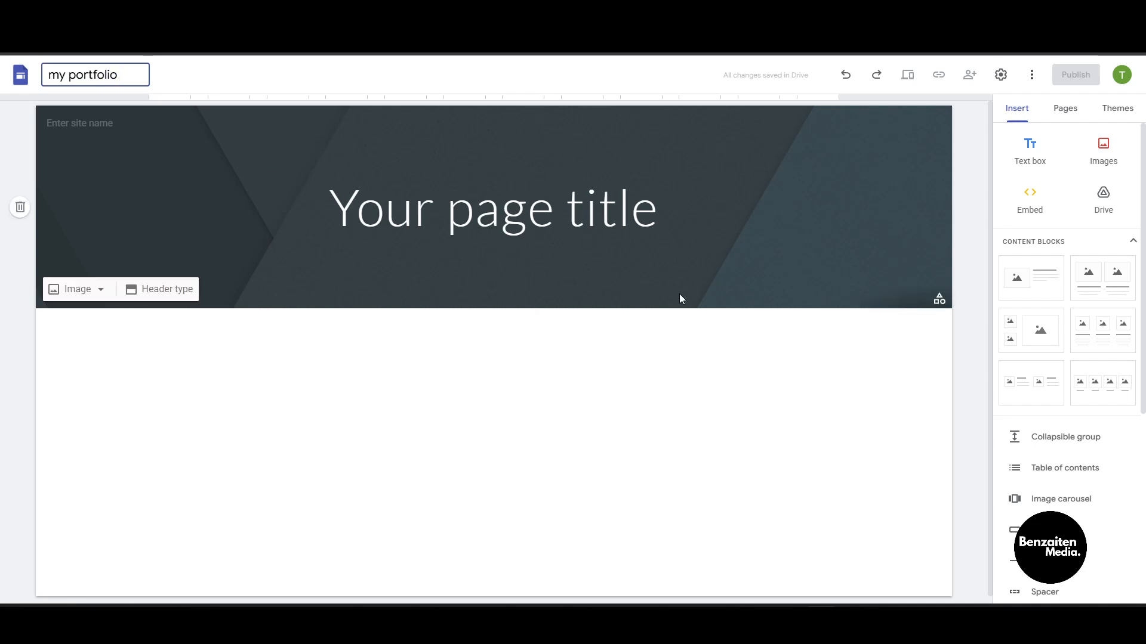
text(zz)
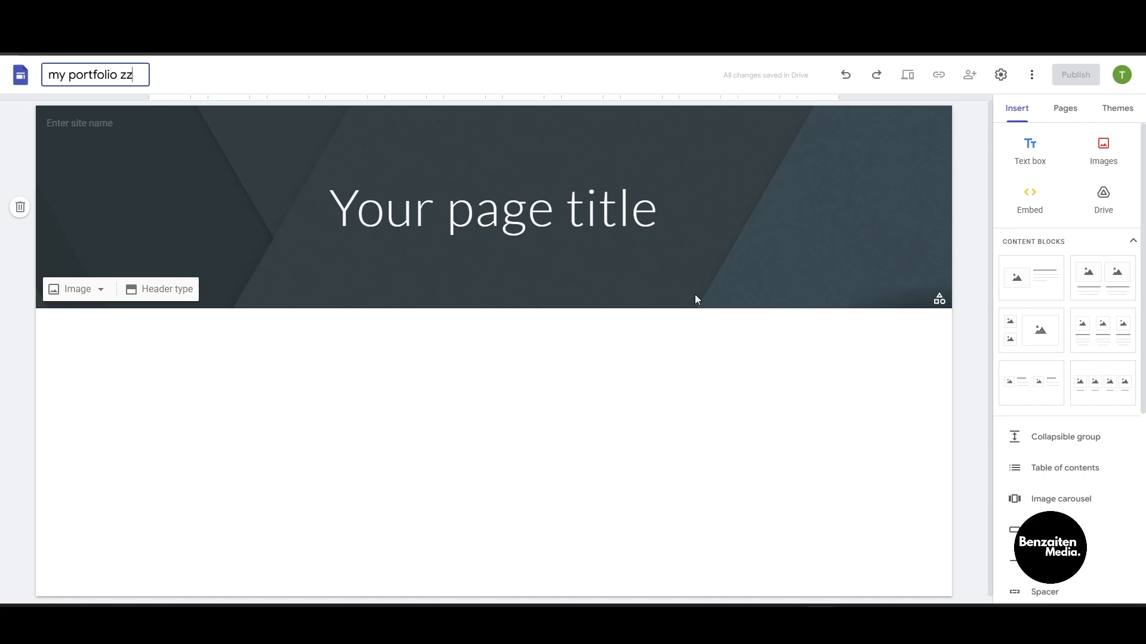
key(BackSpace)
key(BackSpace)
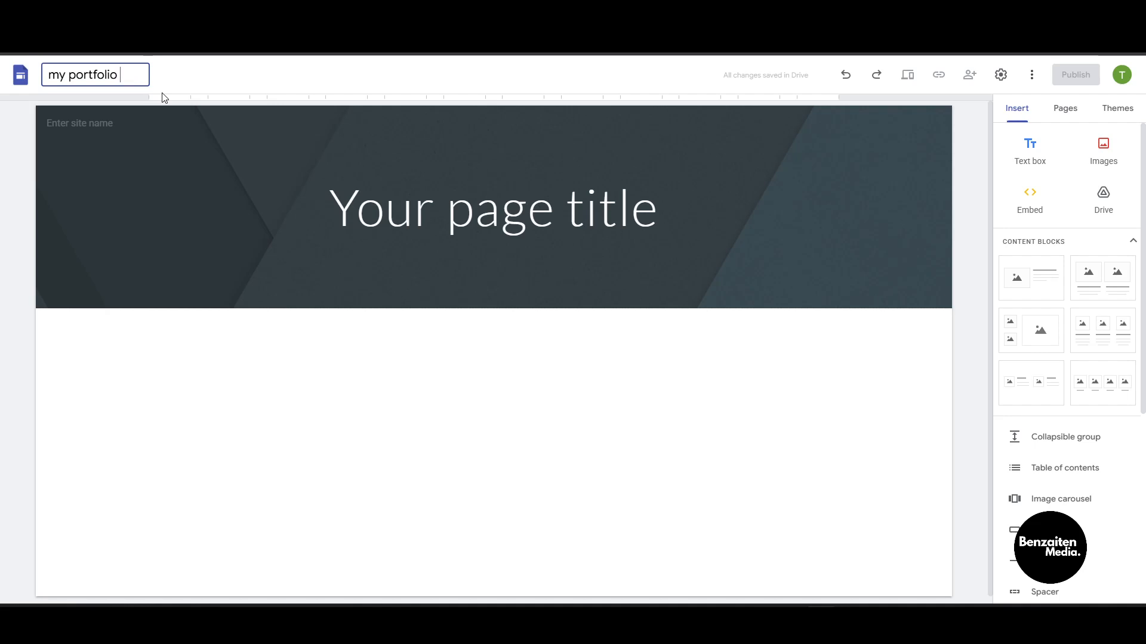
click(243, 422)
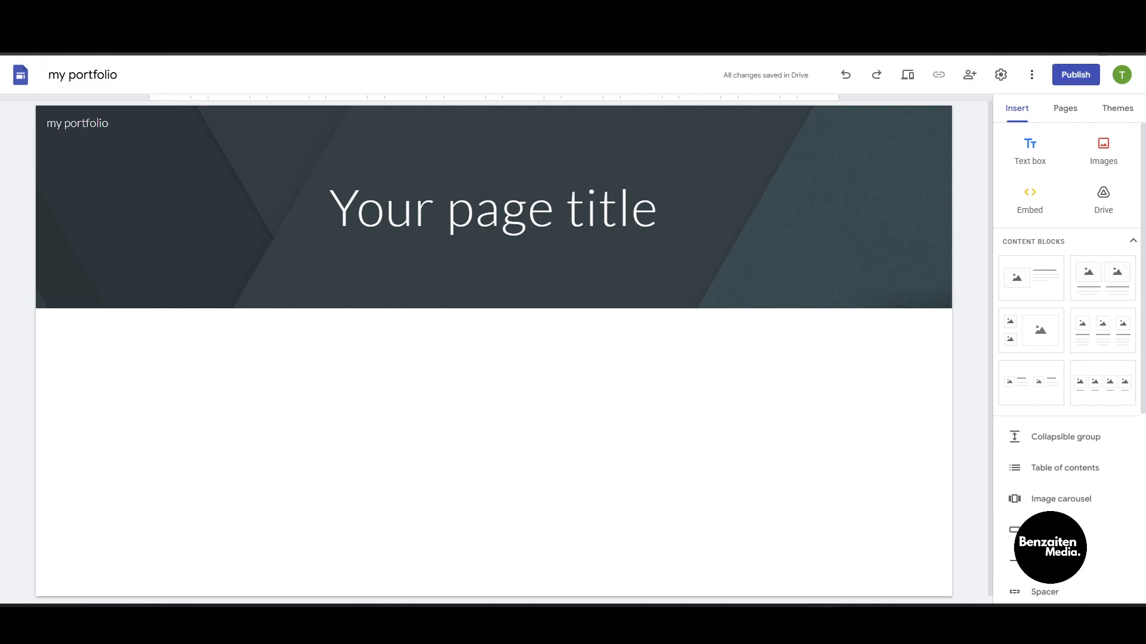
- Upload the image "benzaiten media-modified" as the site's favicon in the brand image settings
double_click(102, 122)
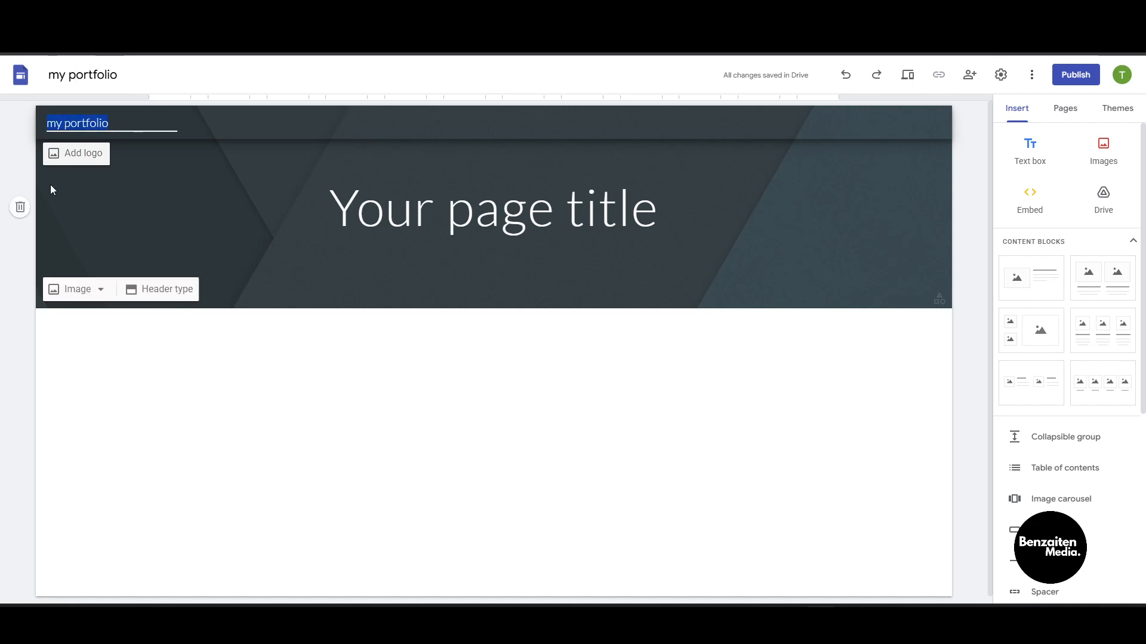
click(65, 154)
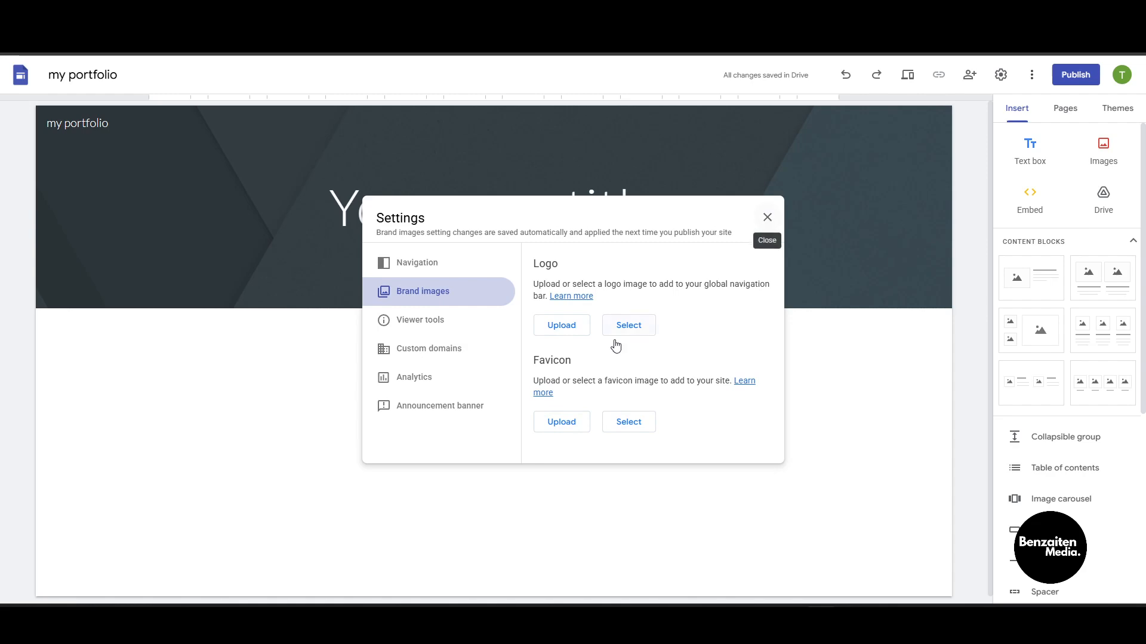
click(561, 421)
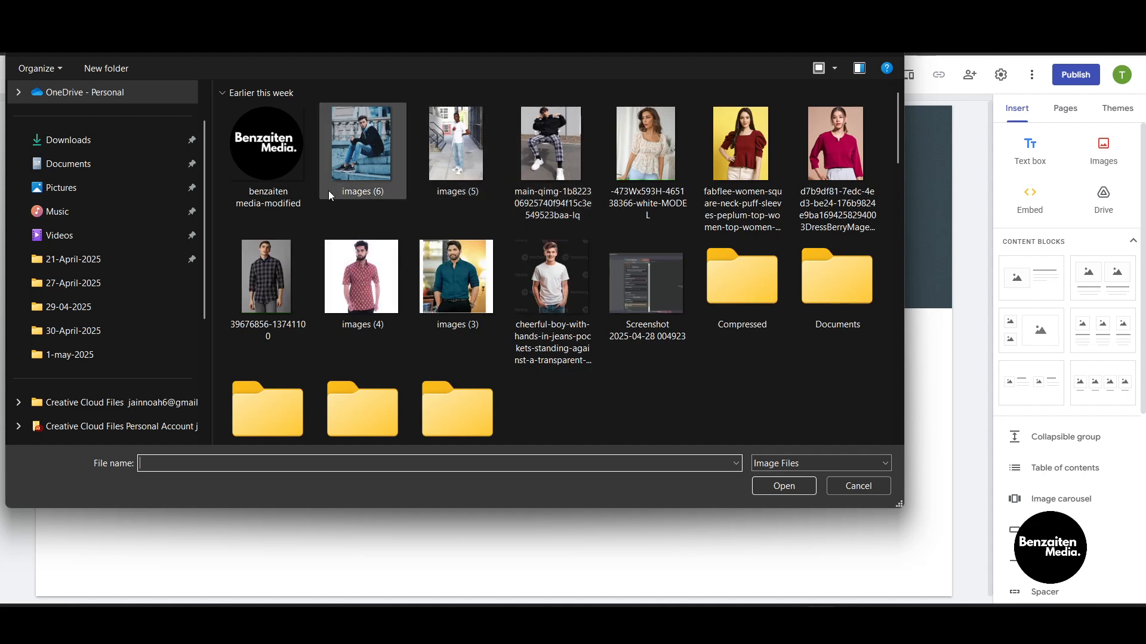
click(280, 169)
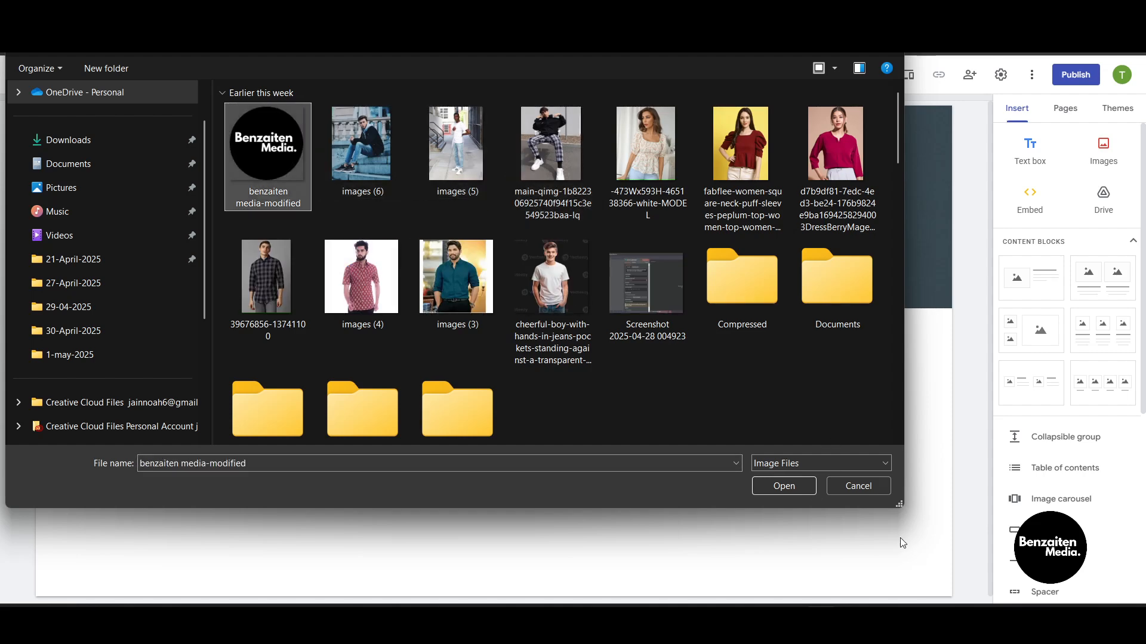
click(783, 486)
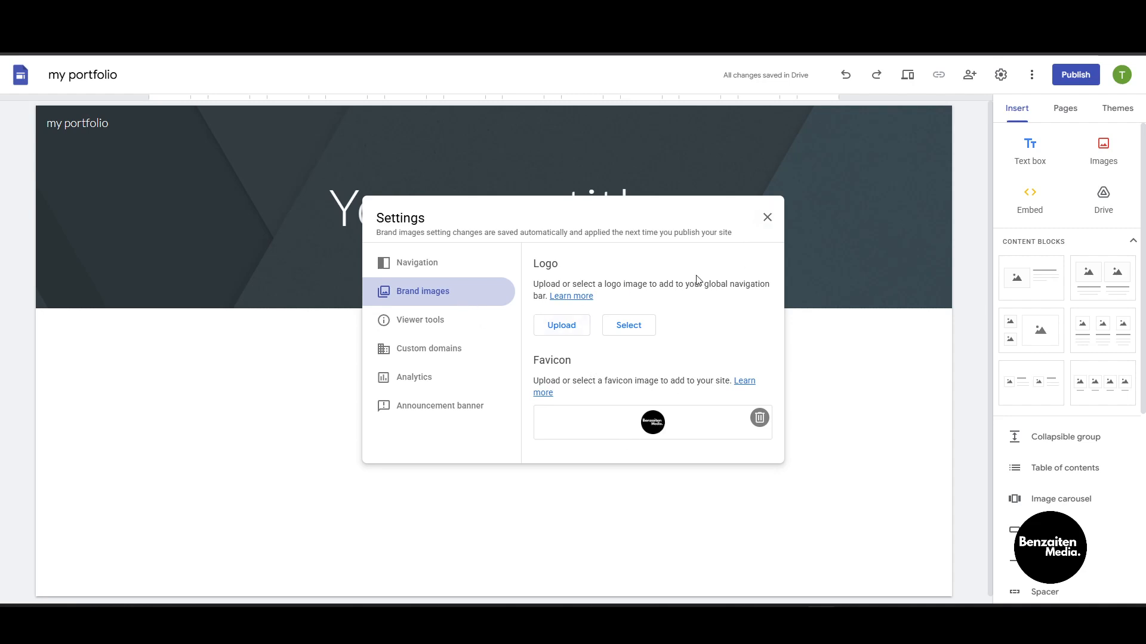
click(768, 218)
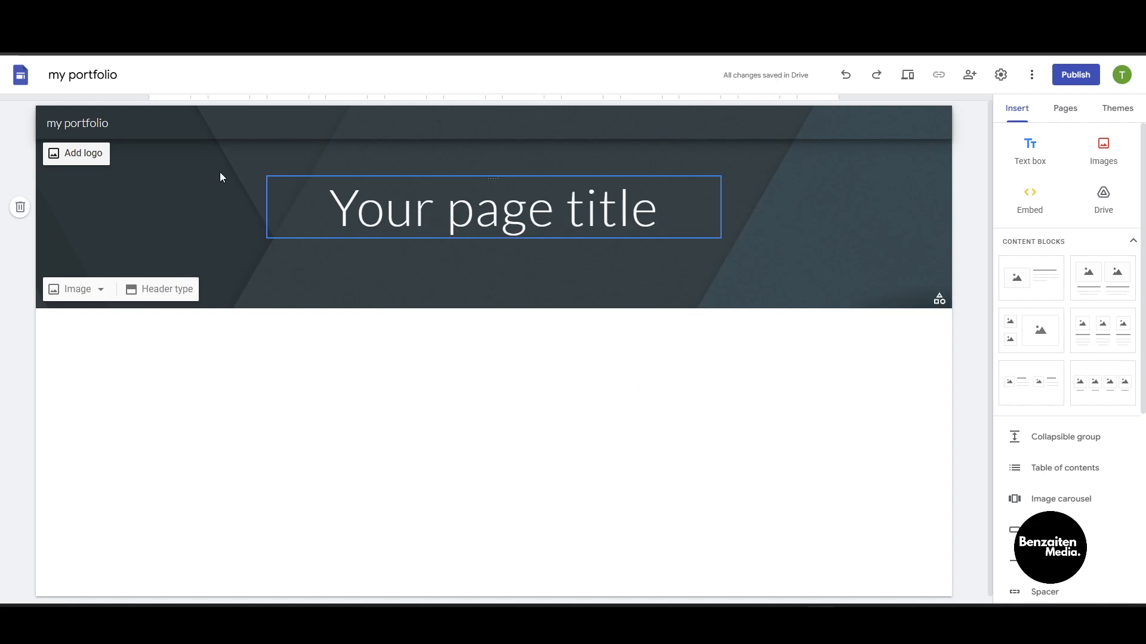
- Upload the image "benzaiten media-modified" as the site's logo, leaving its alt text blank
click(99, 166)
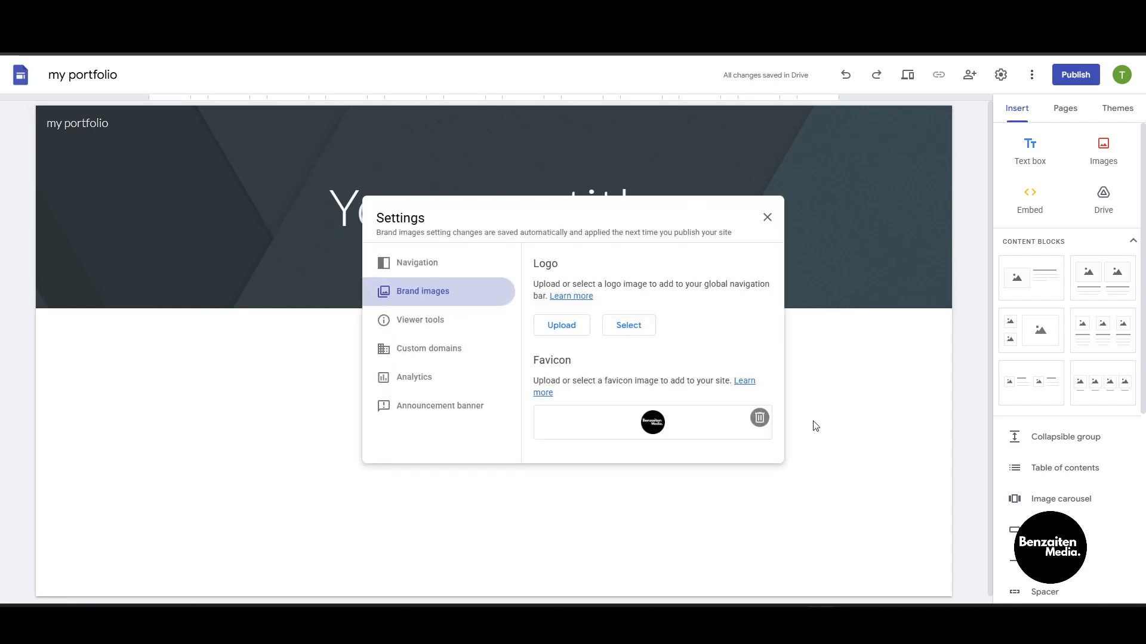
click(559, 327)
click(270, 163)
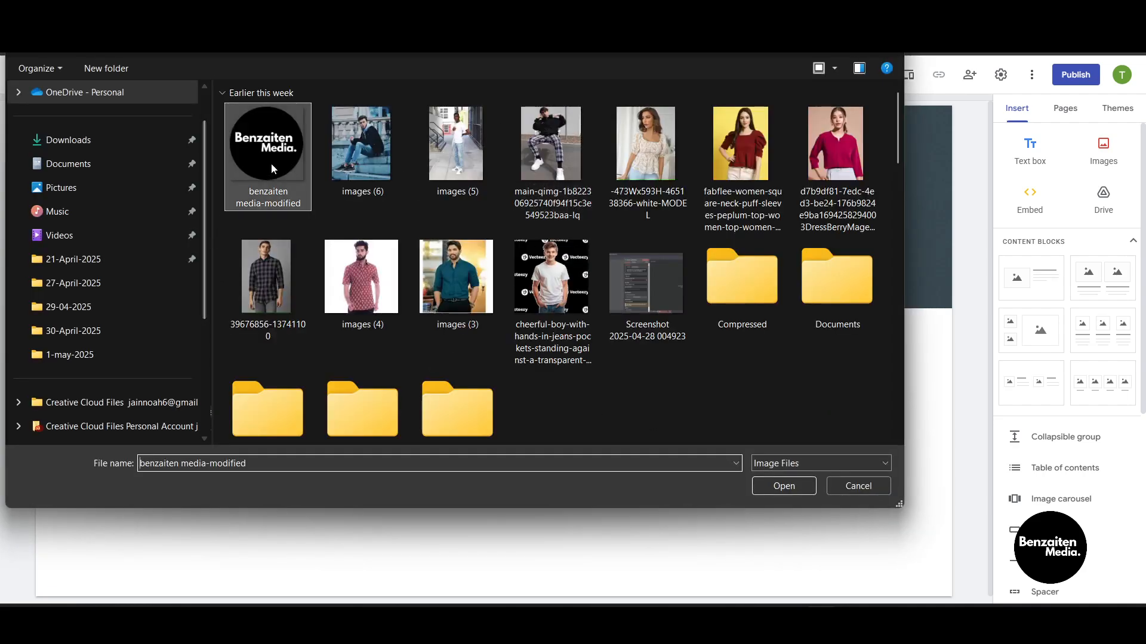
click(775, 485)
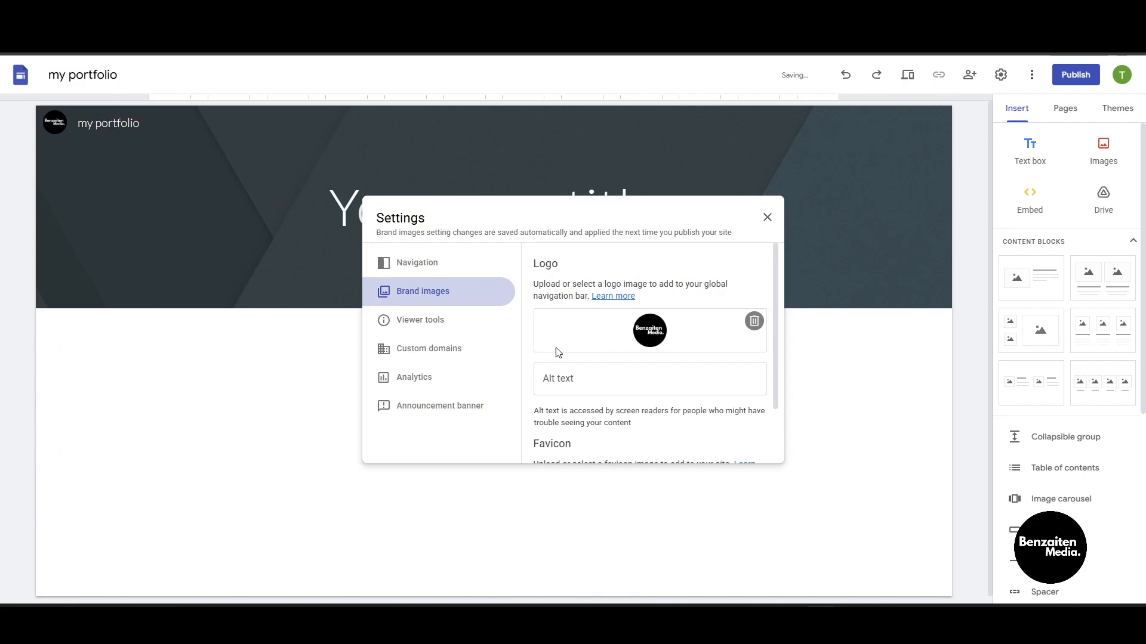
click(596, 386)
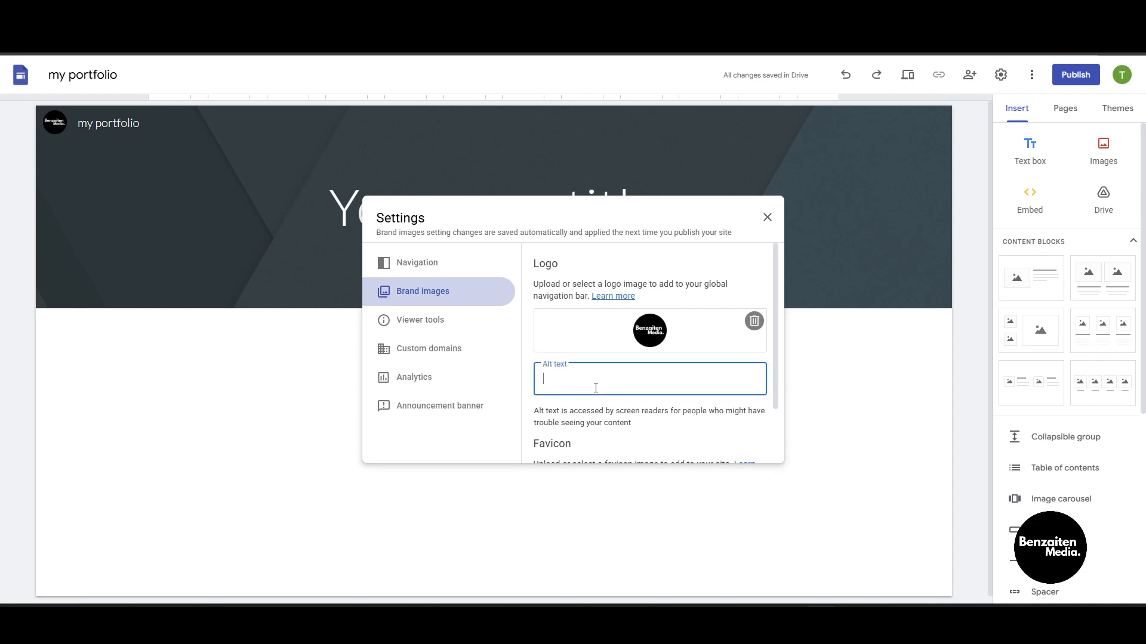
click(767, 217)
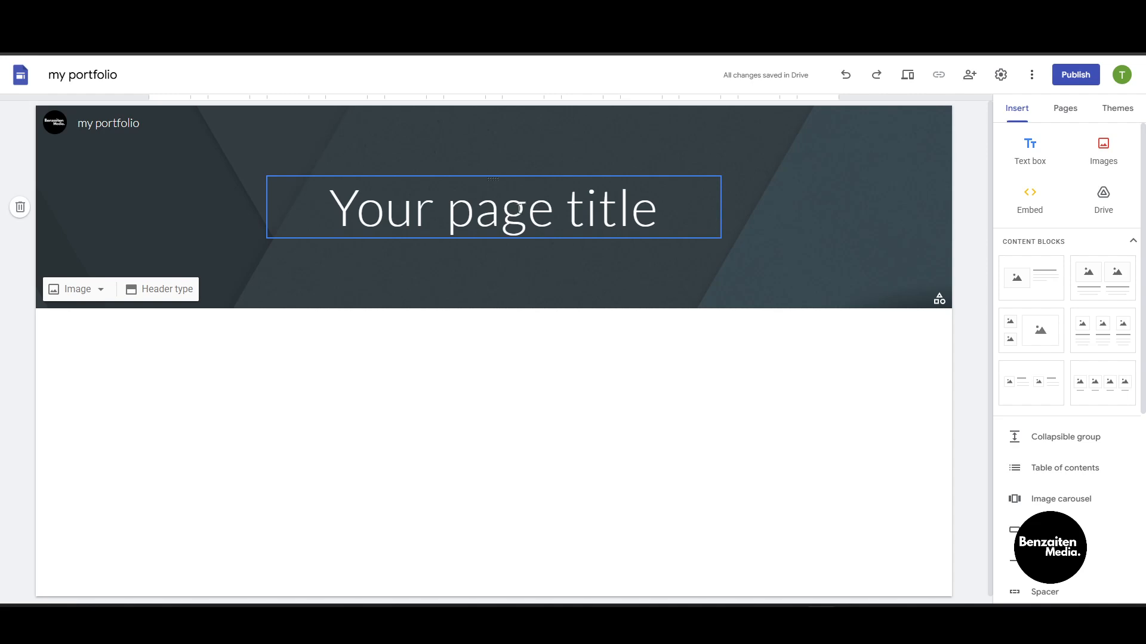
- Replace the placeholder page title in the header with "Well come to Portfolio"
triple_click(520, 207)
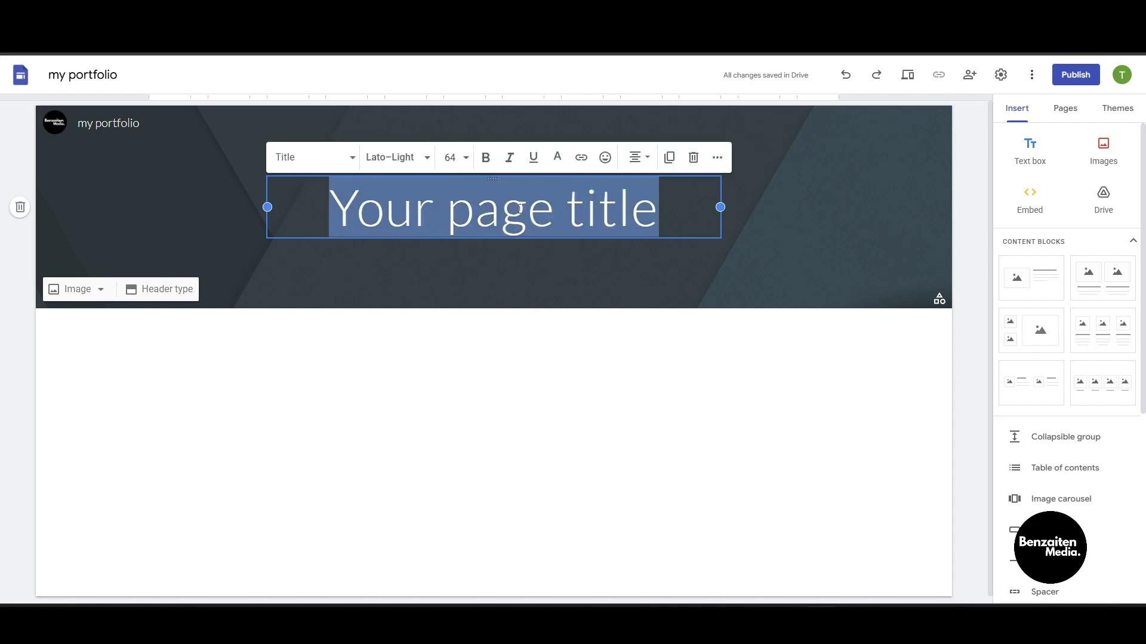
key(BackSpace)
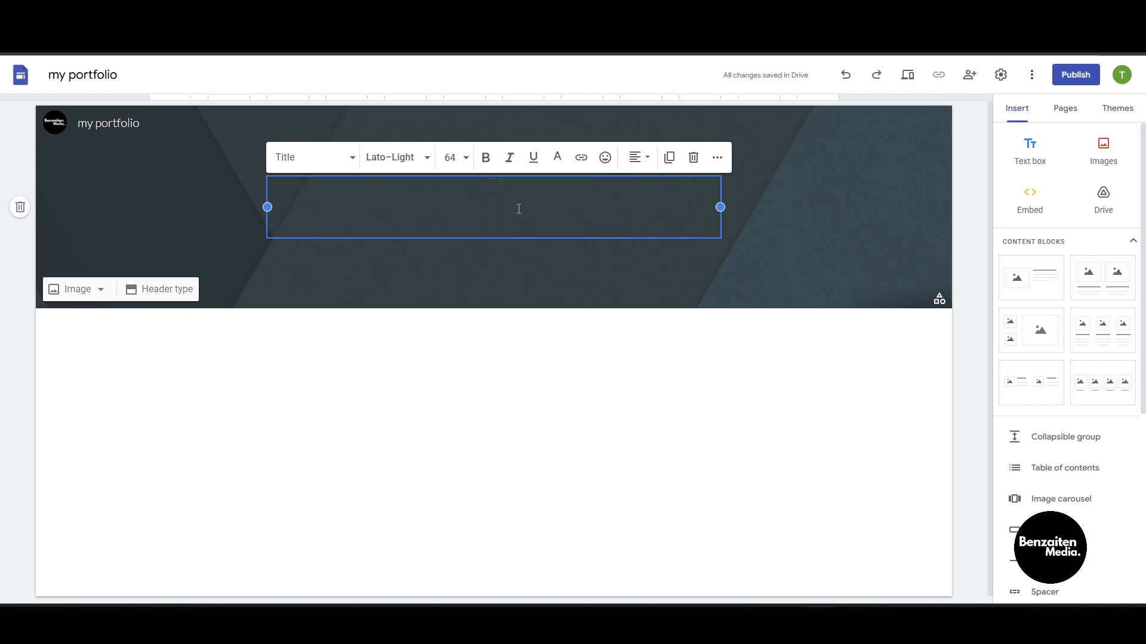
text(We)
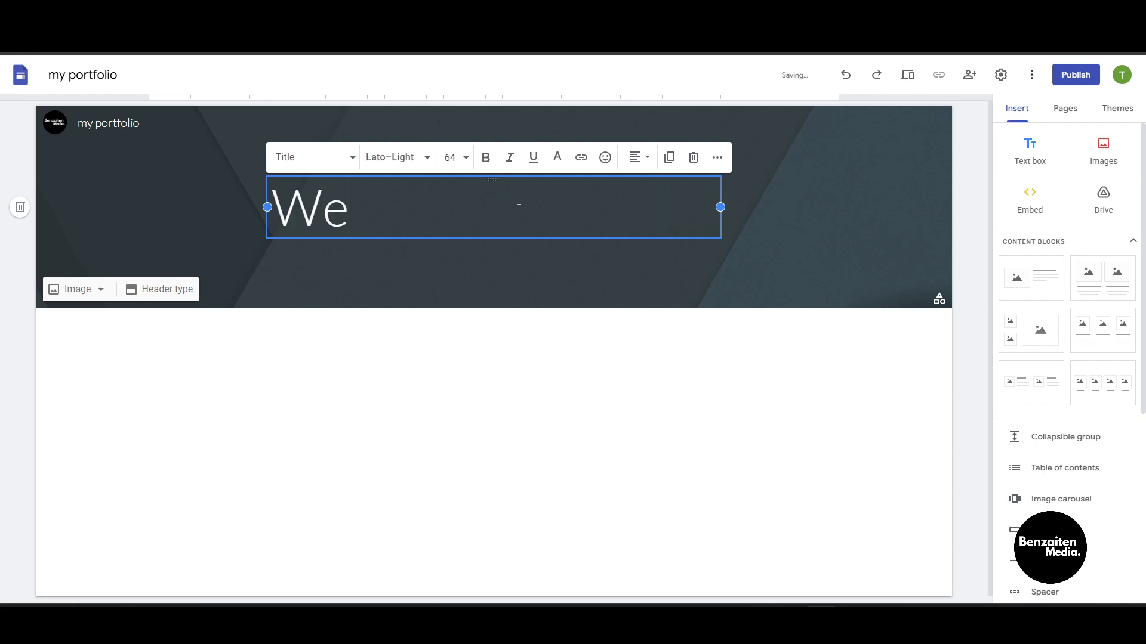
text(ll come to my)
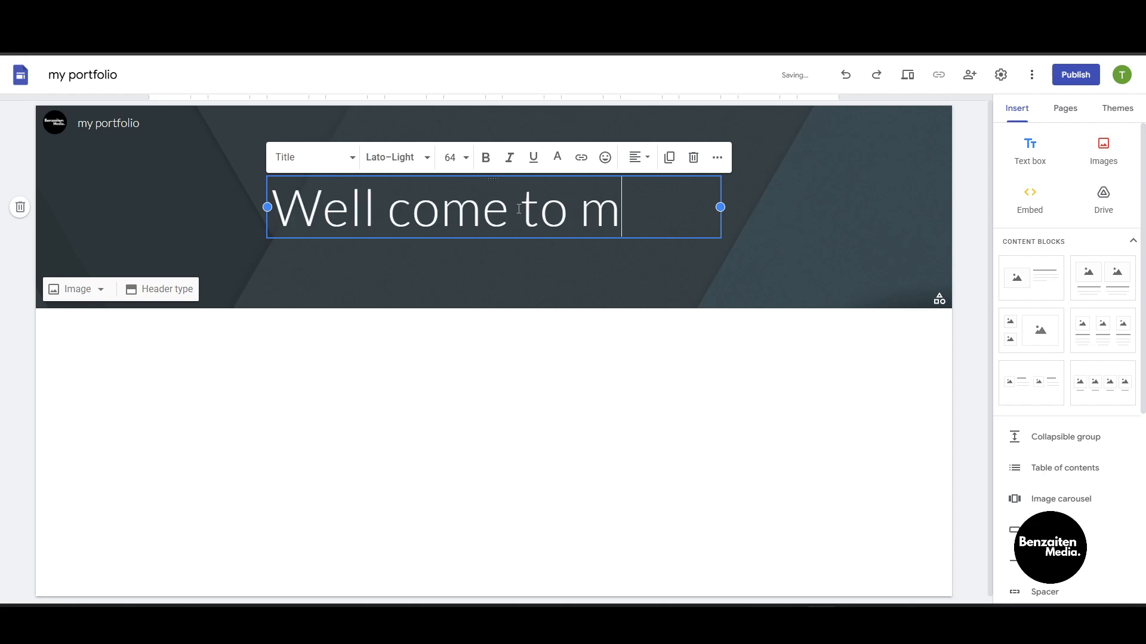
key(BackSpace)
key(BackSpace)
key(BackSpace)
text(Portfolio)
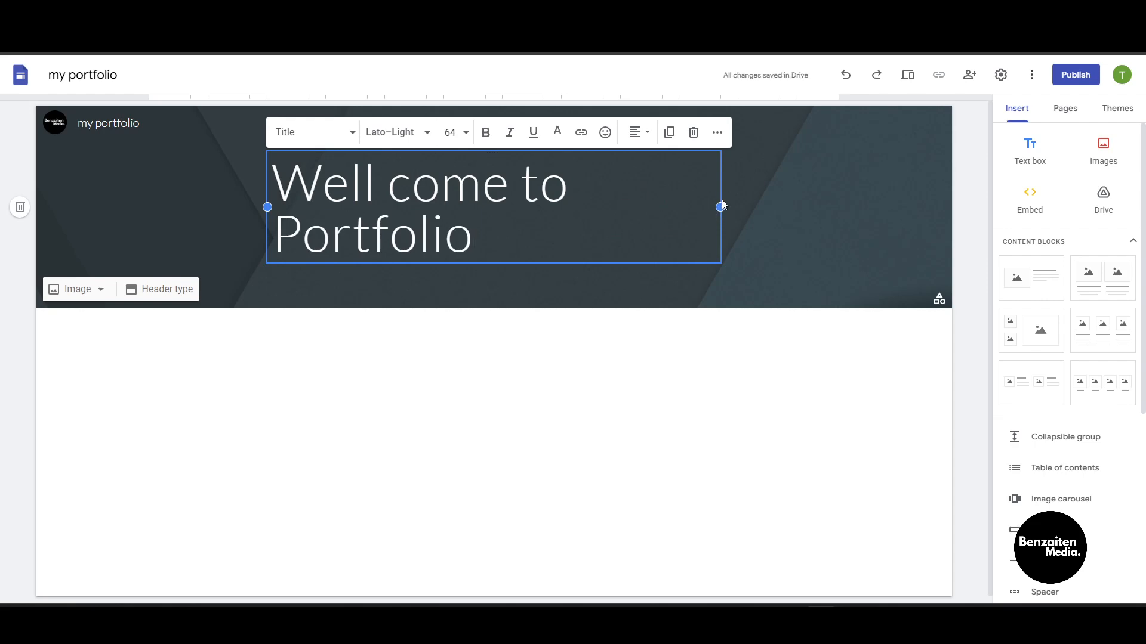
- Widen the header title's text box so that the title fits on a single line
click(724, 216)
click(724, 214)
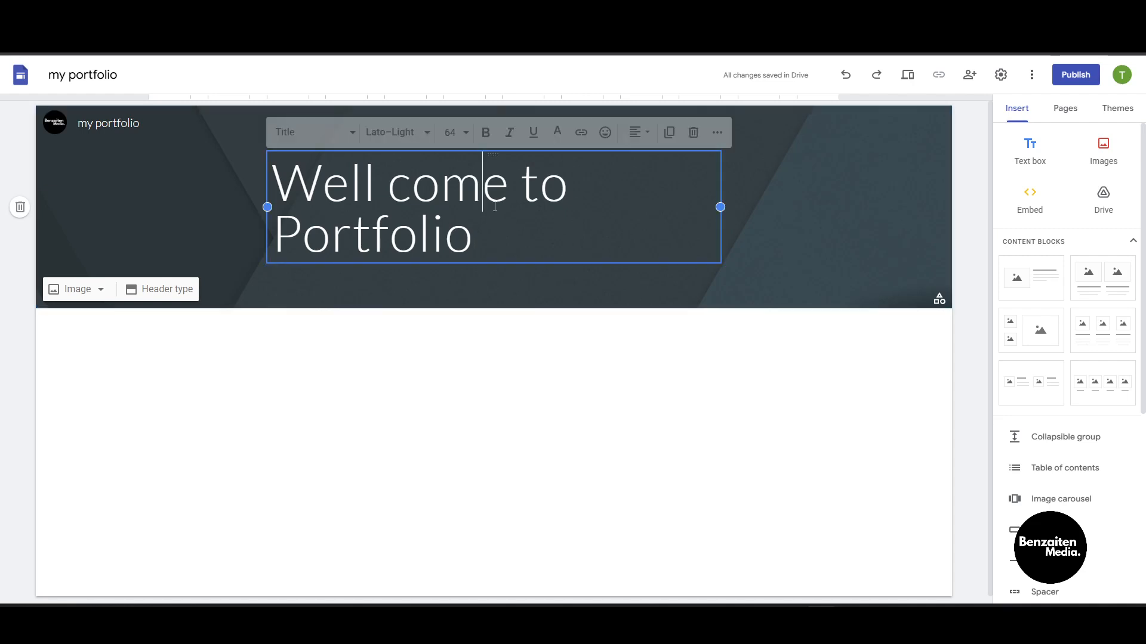
drag(722, 205, 840, 197)
triple_click(578, 211)
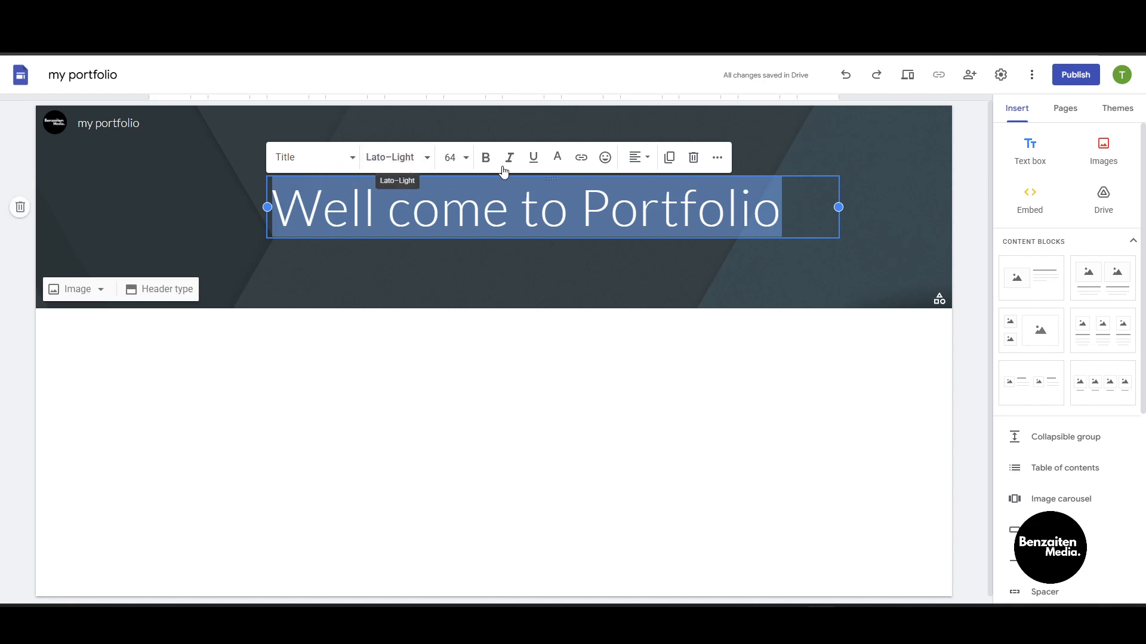
click(636, 158)
click(706, 431)
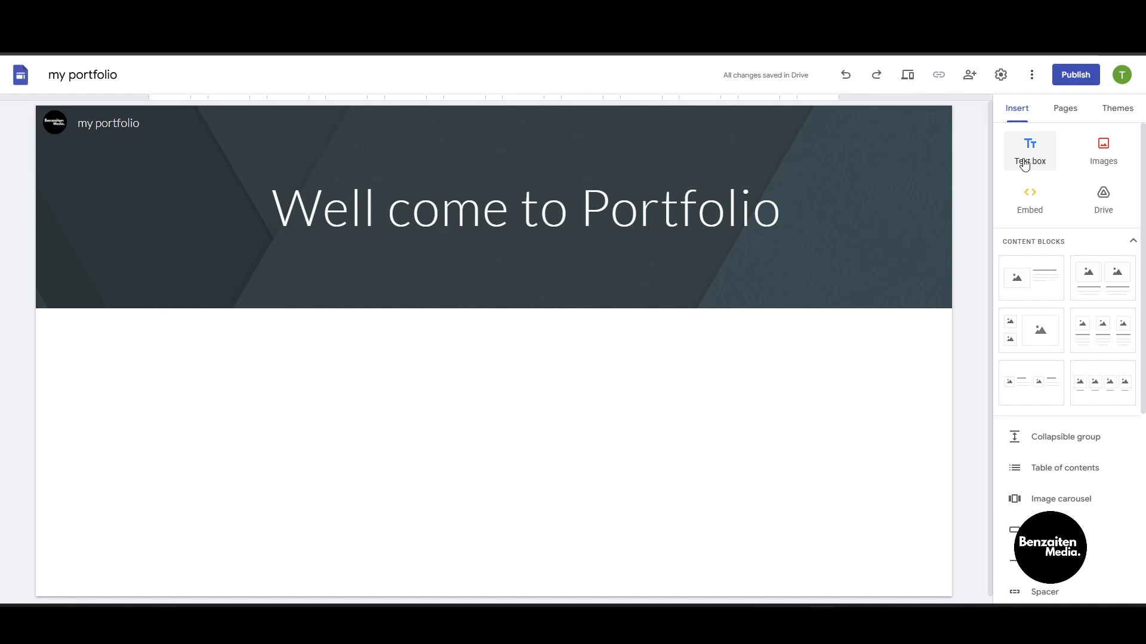
- Insert a new text box and move it into the header, directly below the page title
click(1024, 163)
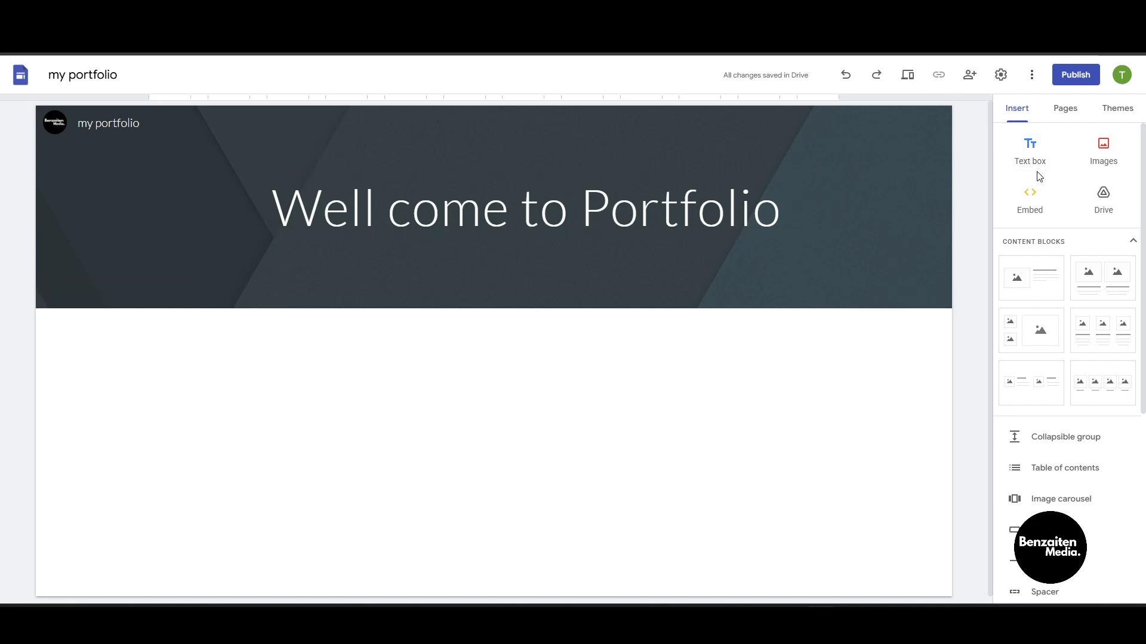
click(1032, 157)
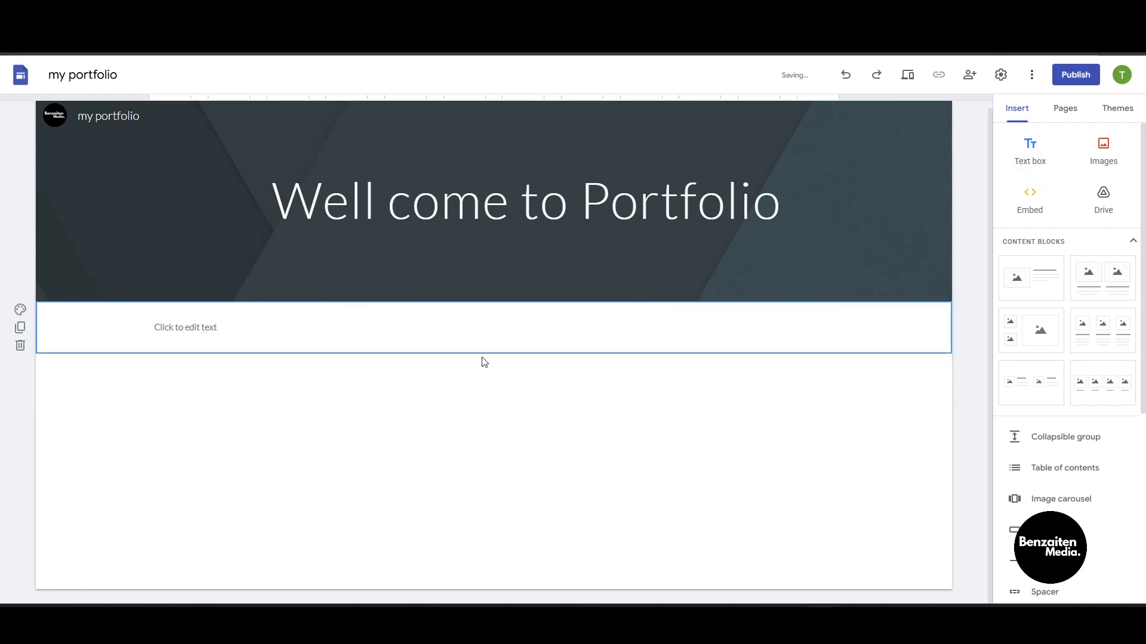
click(481, 326)
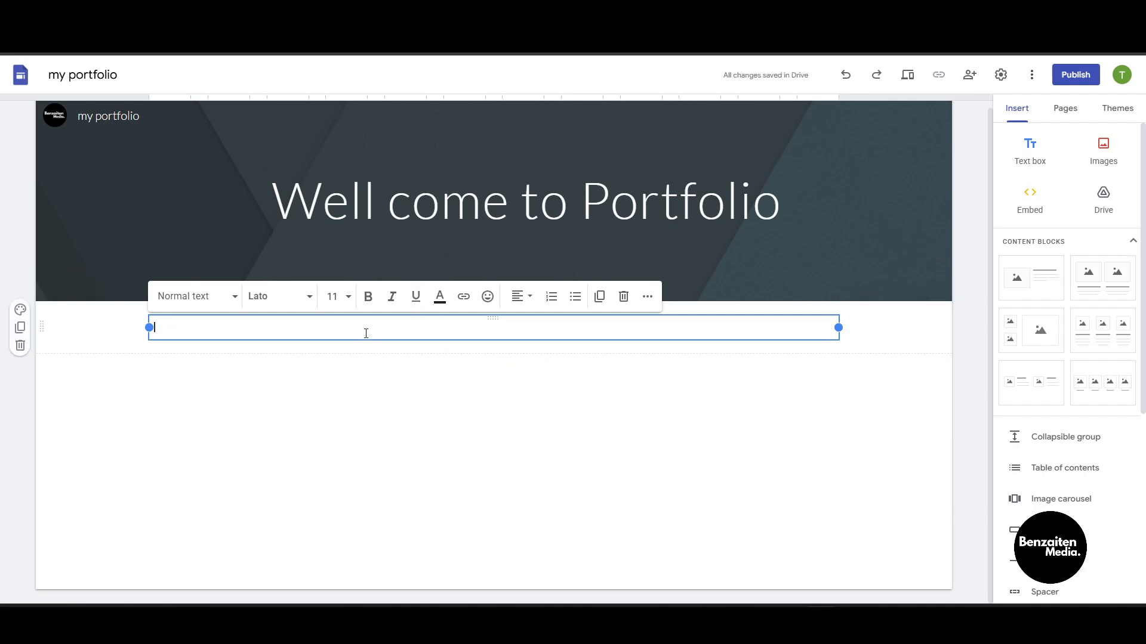
drag(355, 340, 517, 261)
- Enter "I'm a good video editor and film maker, and video producer, and lot of things i do , i don't share" below the header title
click(355, 243)
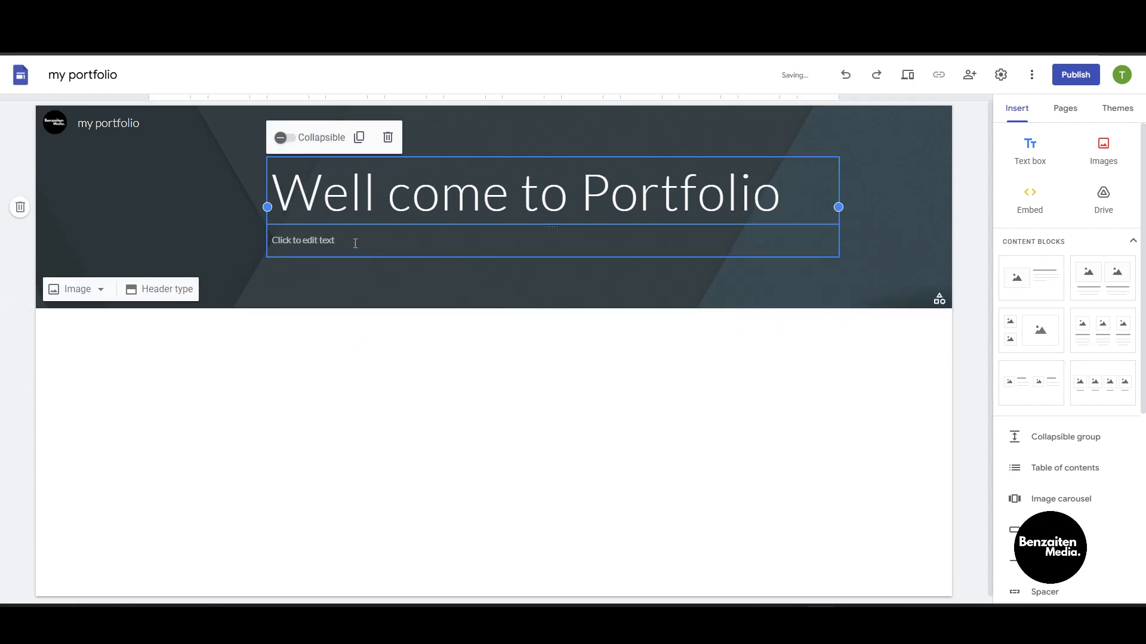
click(330, 243)
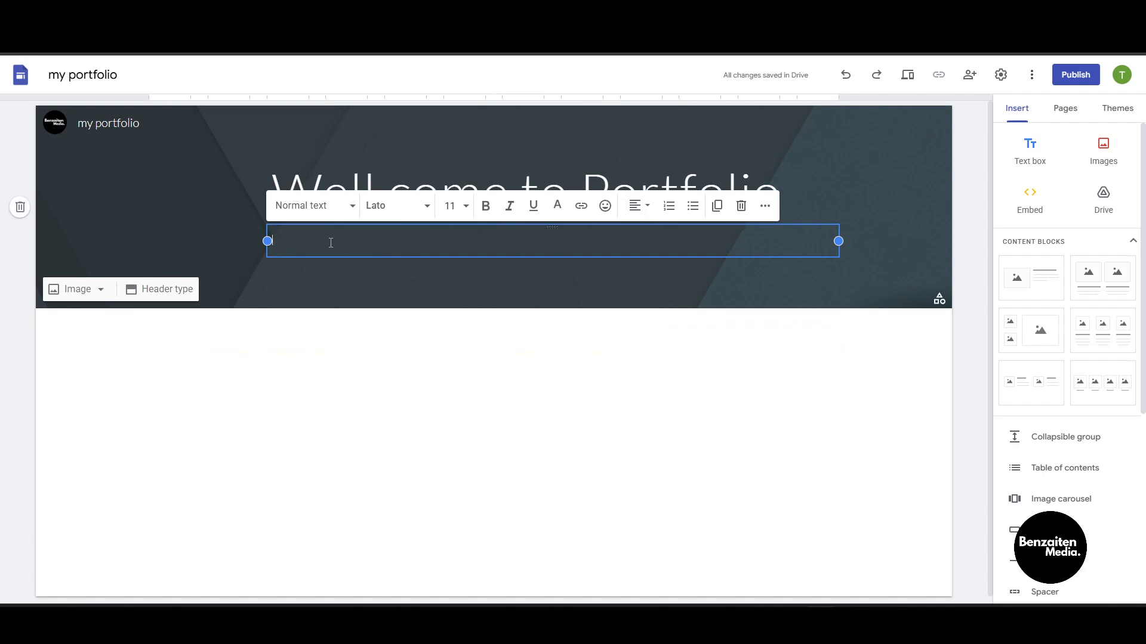
text(I'm a good v)
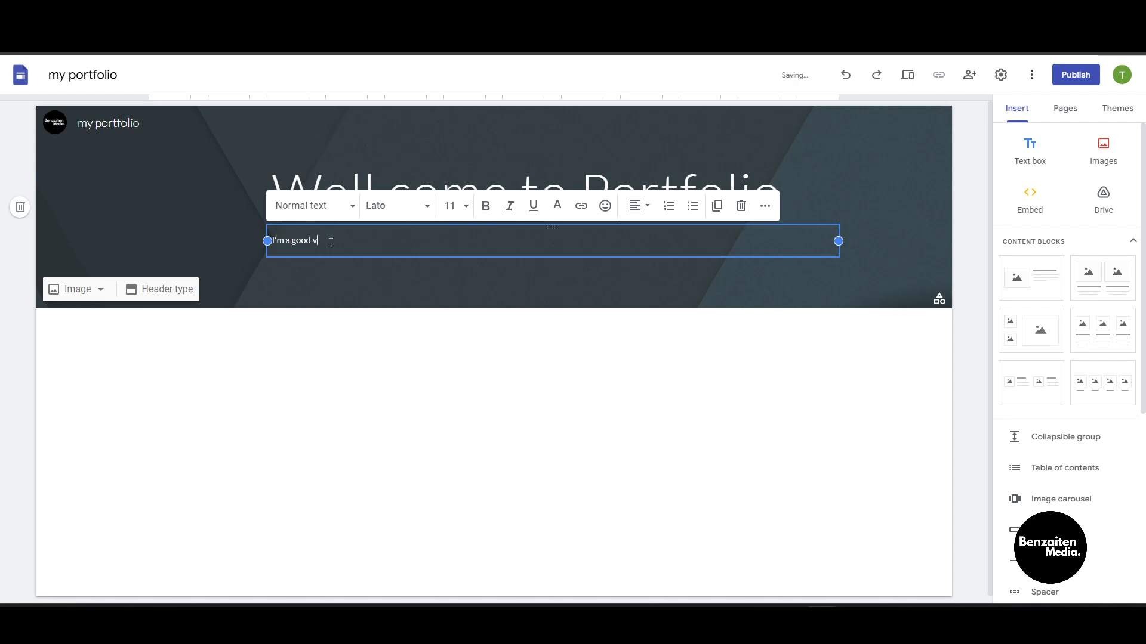
text(ideo edit)
text(or and film maker,)
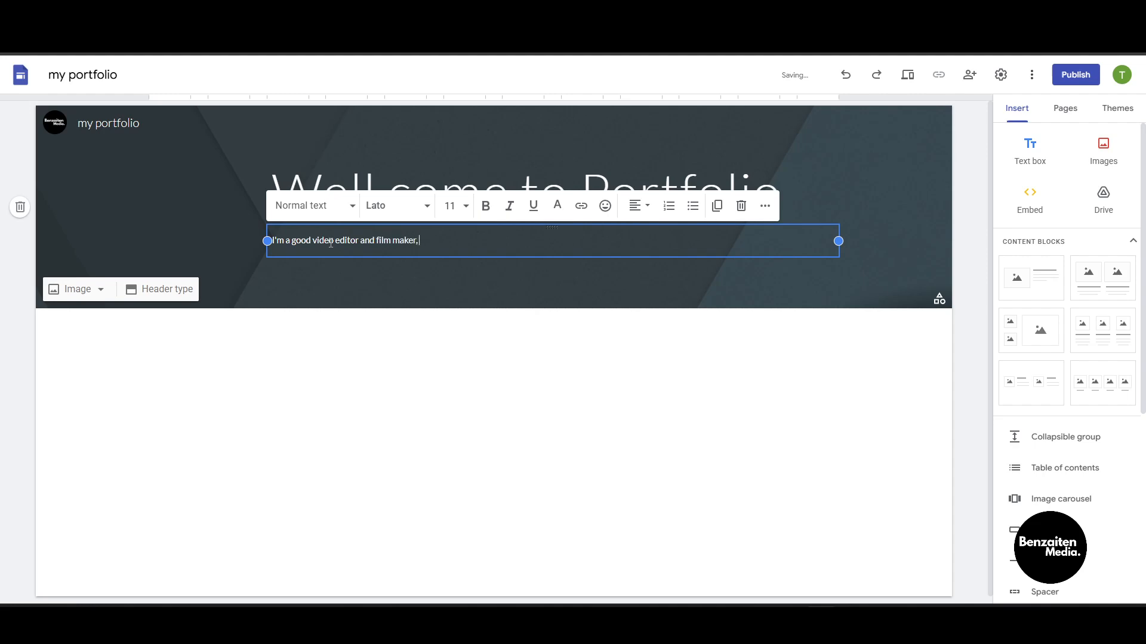
text( and video producer, and )
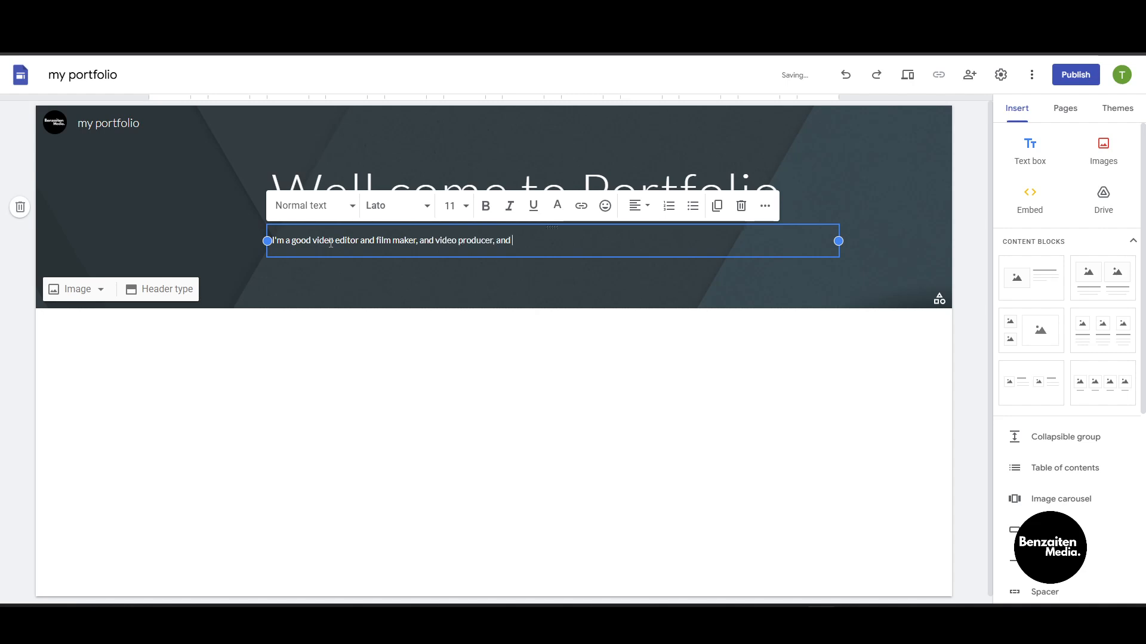
text(lot of things i do , i don)
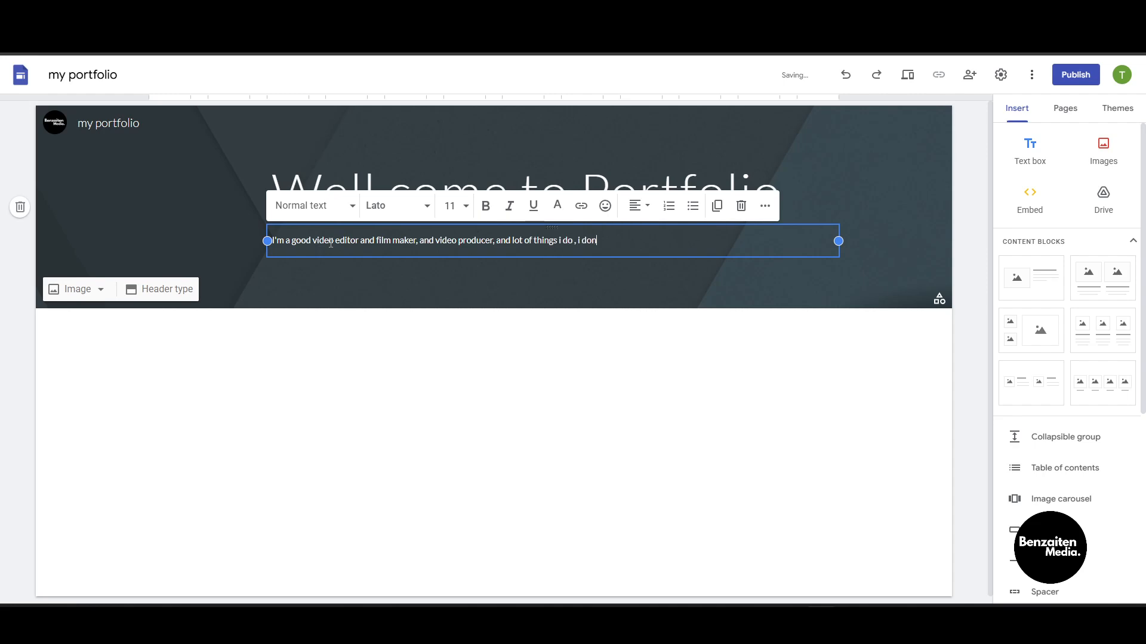
text('t share)
drag(632, 247, 173, 276)
double_click(167, 274)
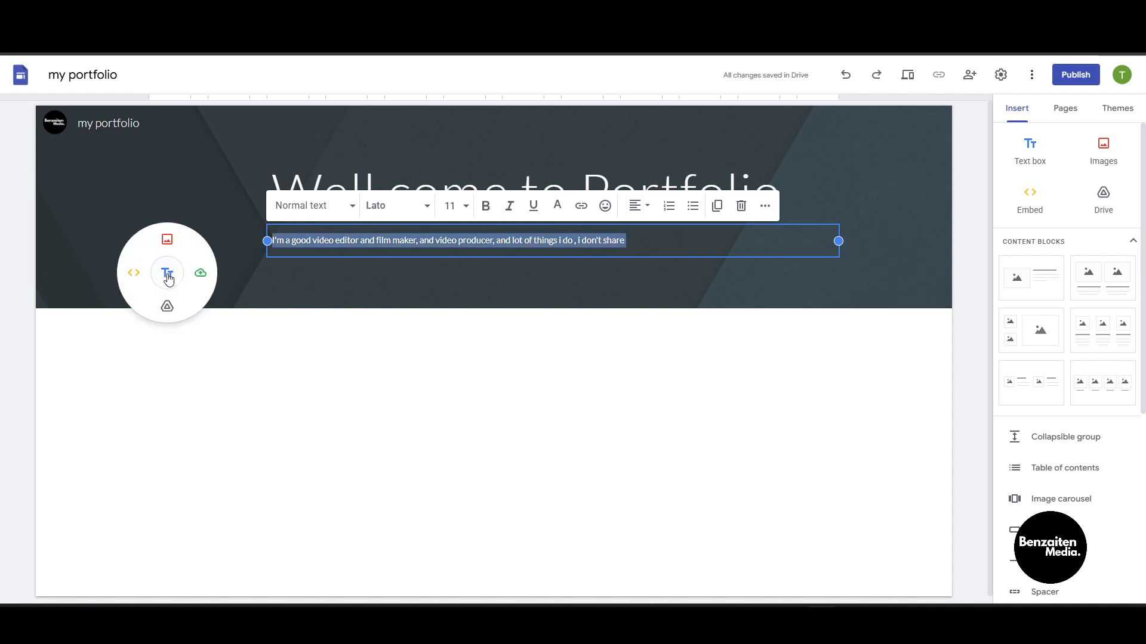
click(715, 432)
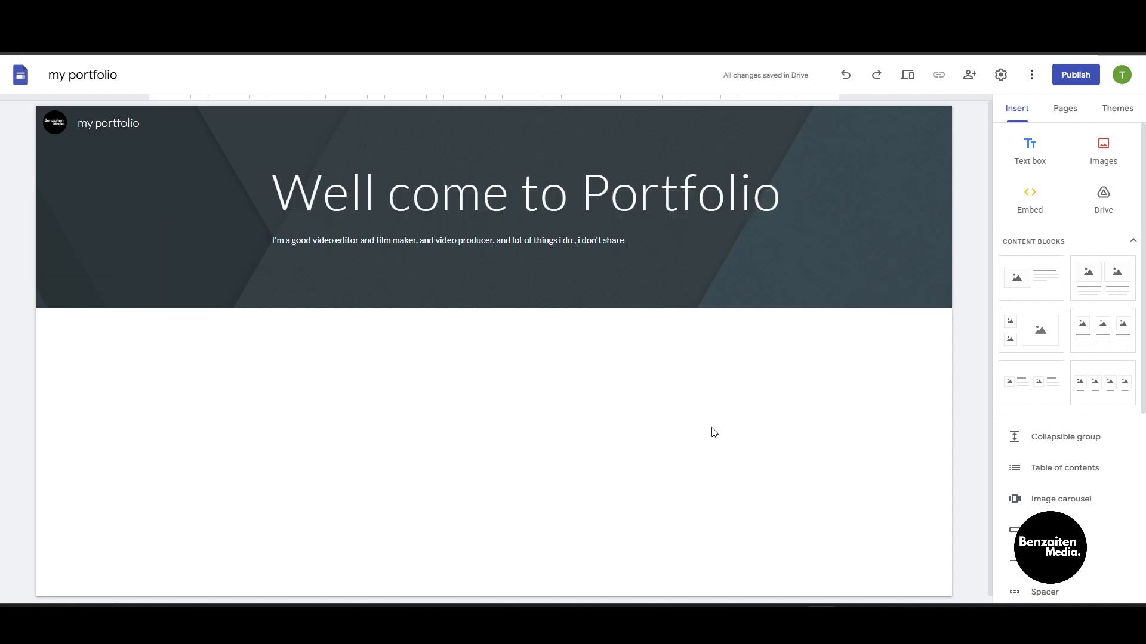
triple_click(482, 210)
triple_click(435, 241)
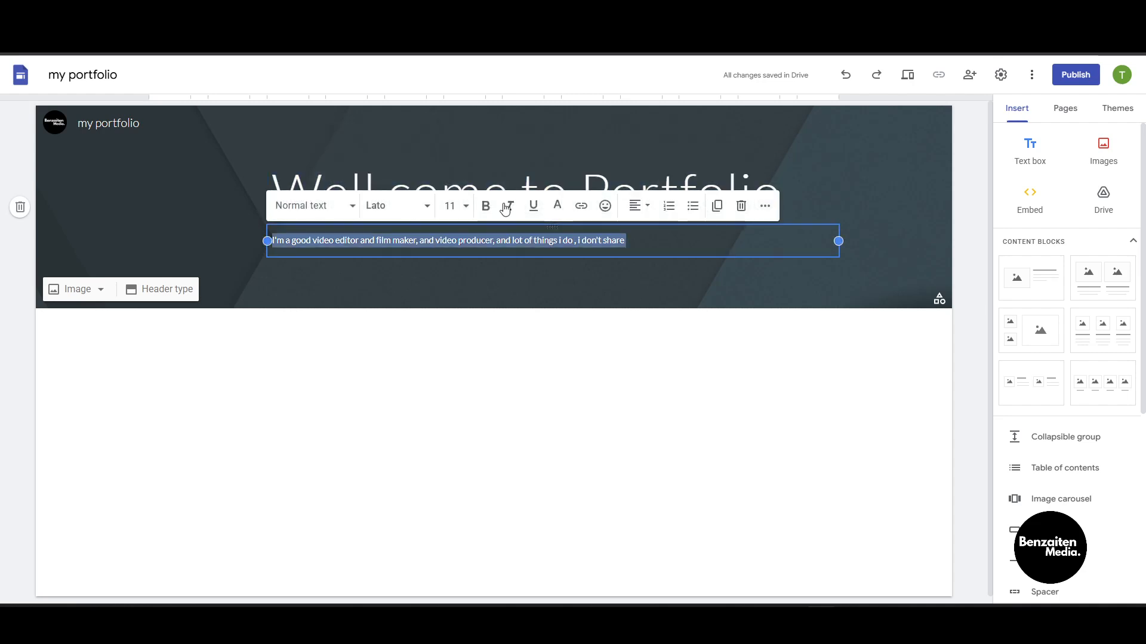
click(81, 291)
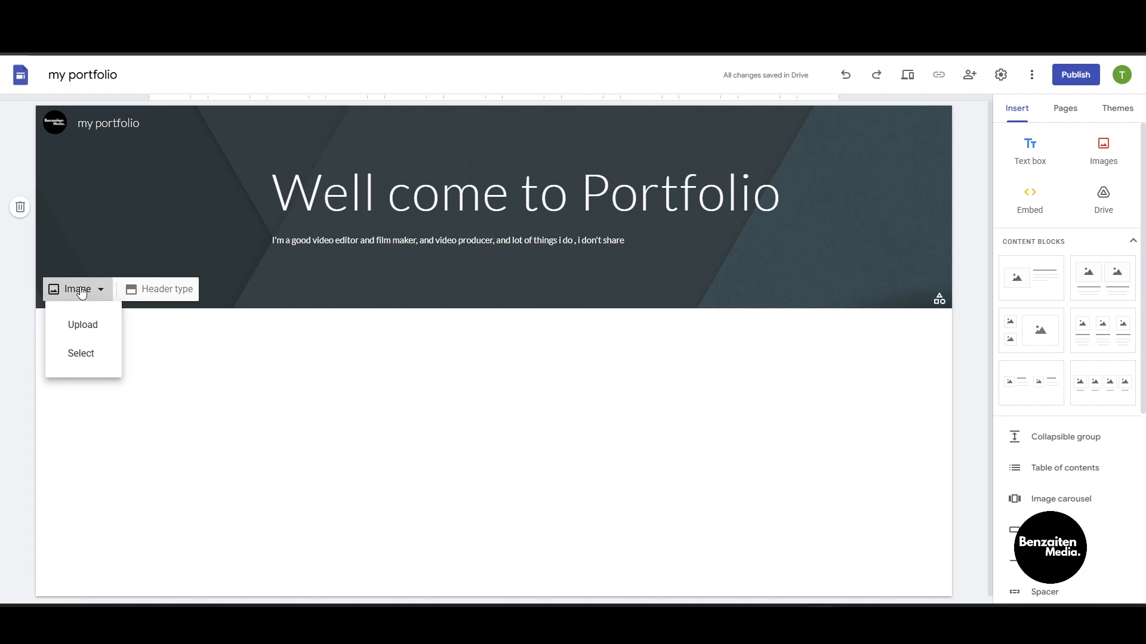
click(80, 324)
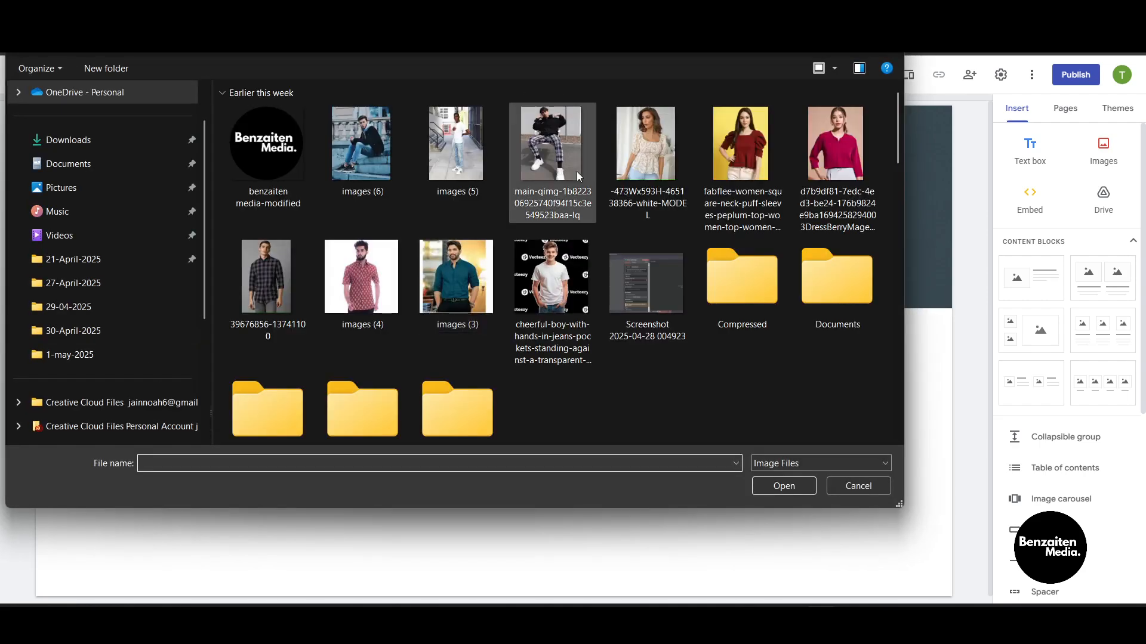
scroll(440, 364, down, 5)
scroll(440, 365, down, 3)
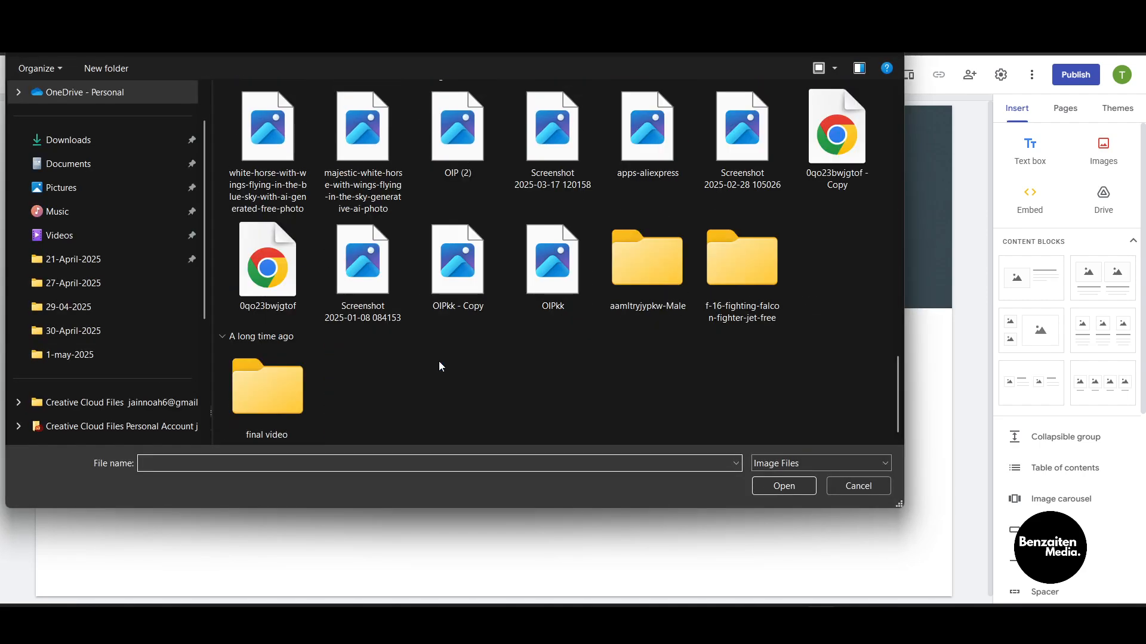
scroll(439, 361, up, 15)
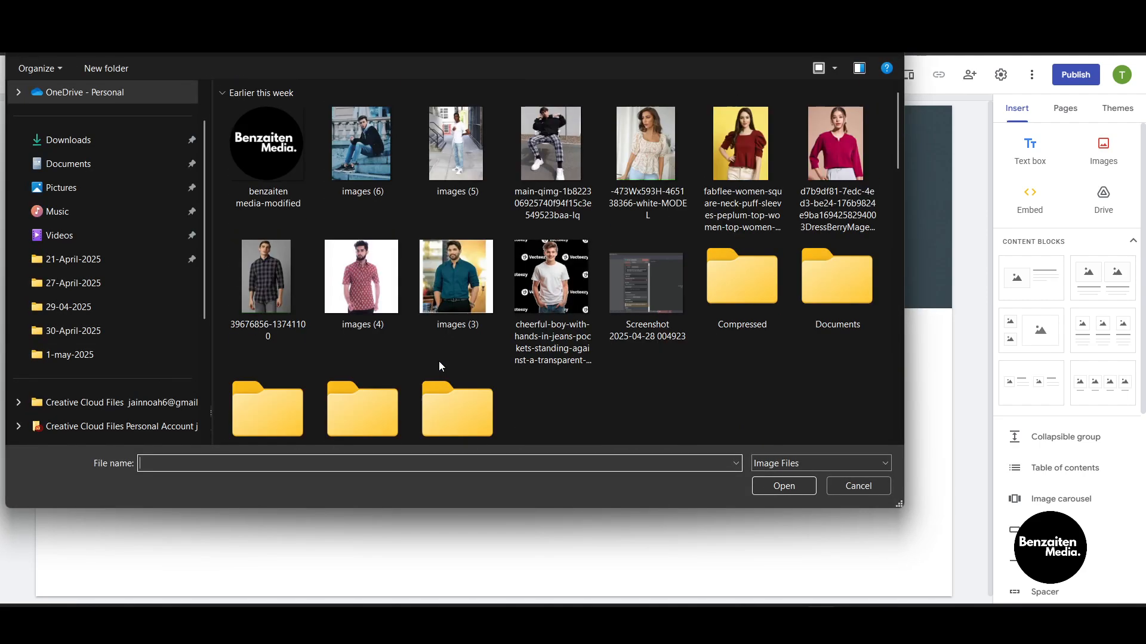
click(868, 493)
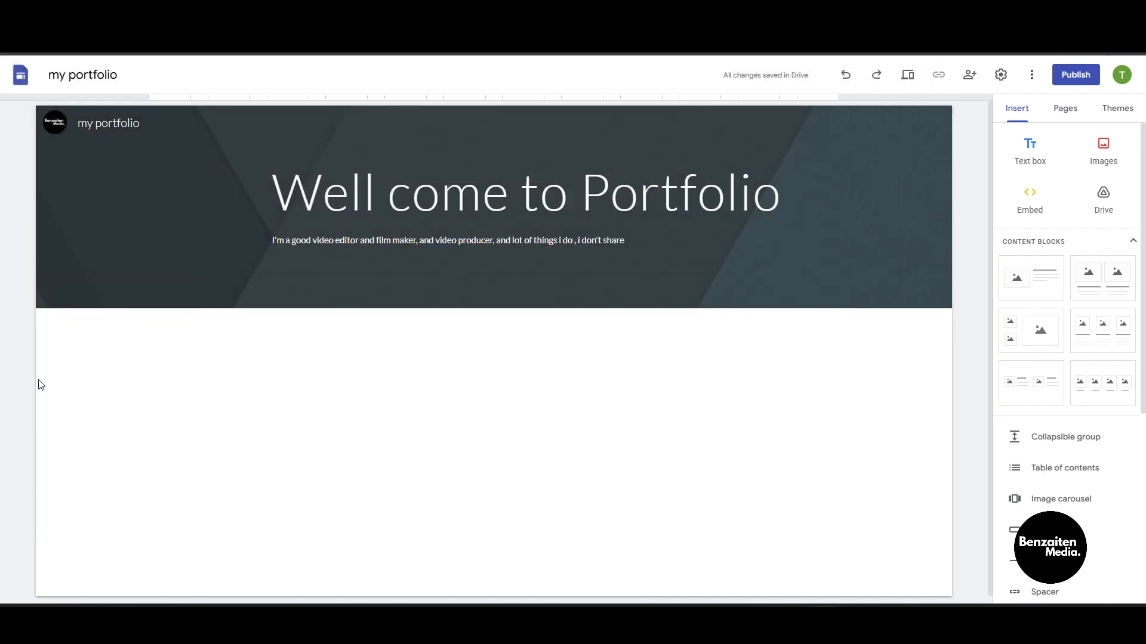
- Try to upload the "fabflee-women-square-neck-puff-sleeves-peplum-top" picture as the header background image
click(77, 289)
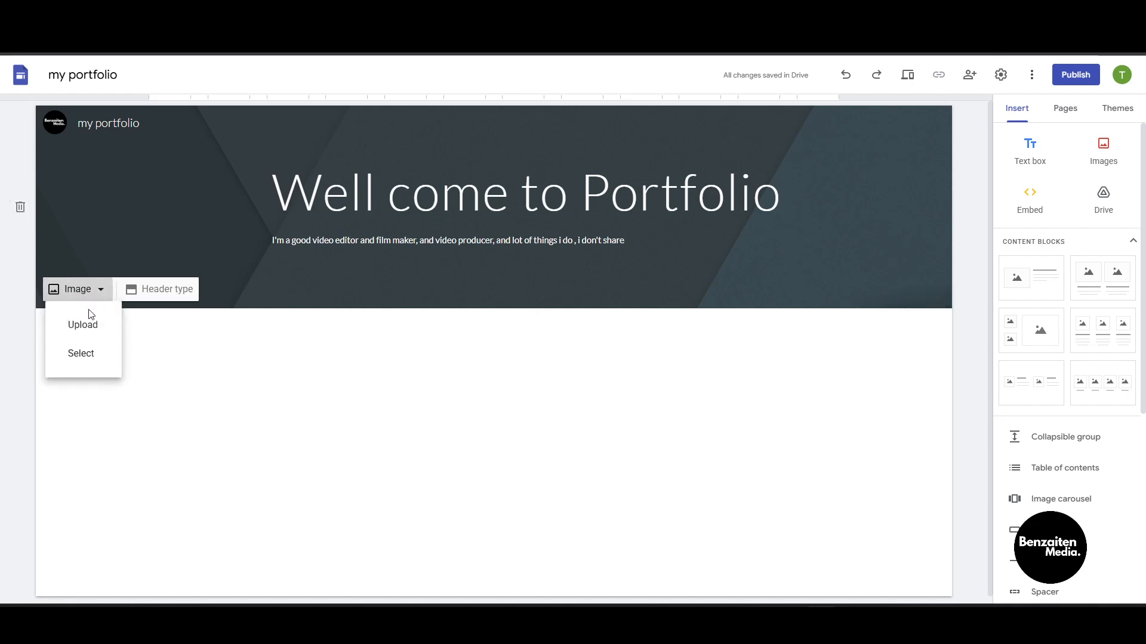
click(83, 324)
click(566, 285)
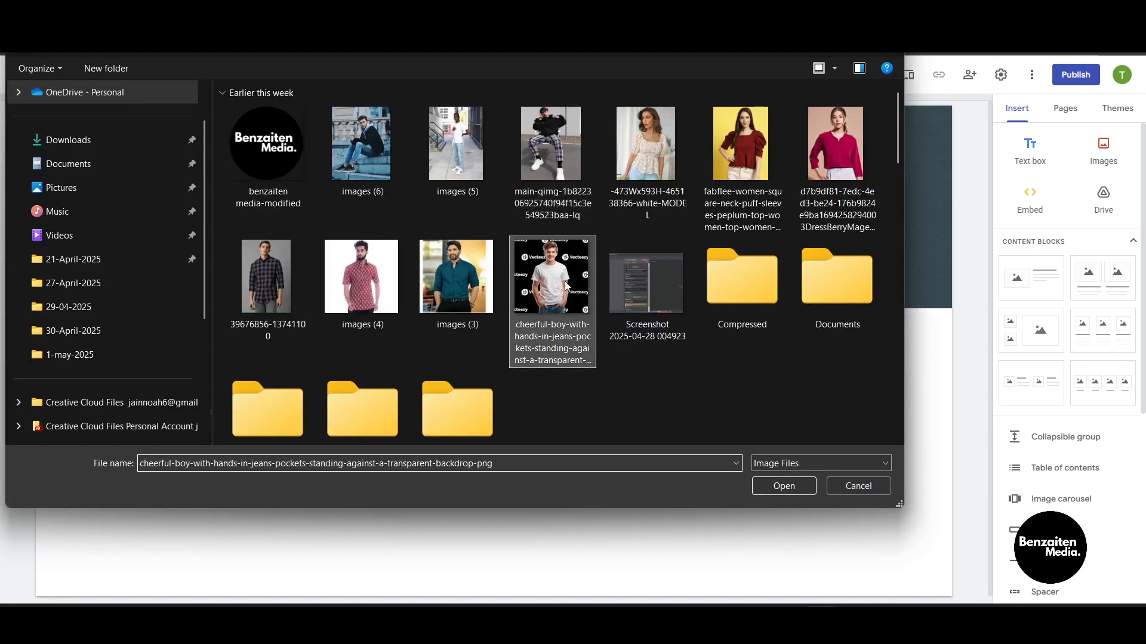
click(764, 174)
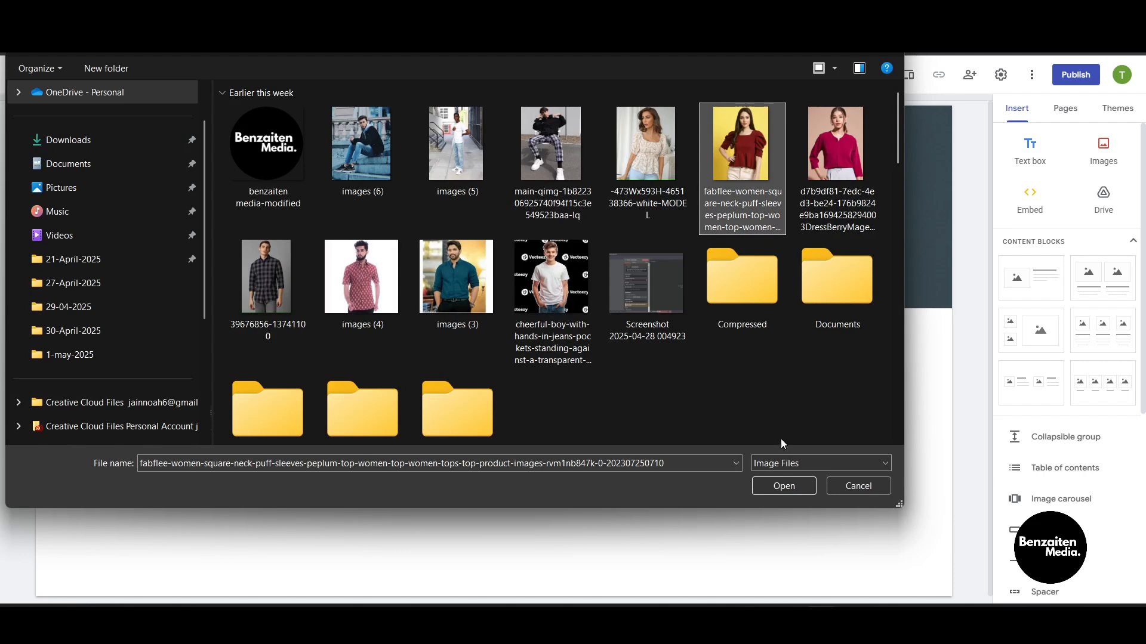
click(765, 486)
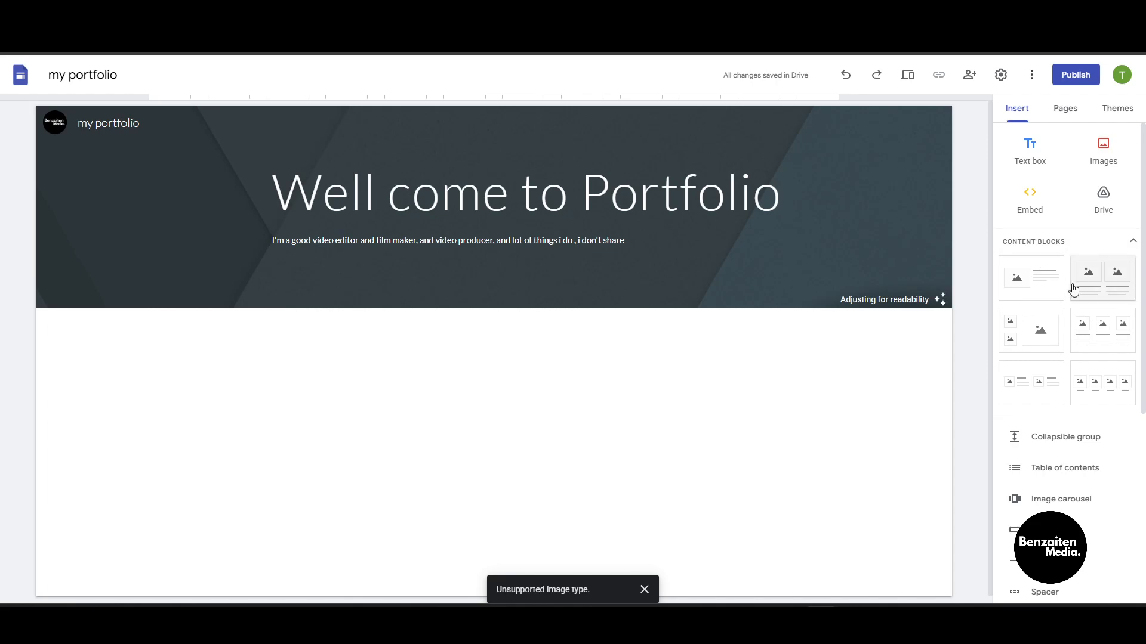
- Insert the content block with two side-by-side images, each with a heading and caption, below the header
scroll(826, 410, down, 1)
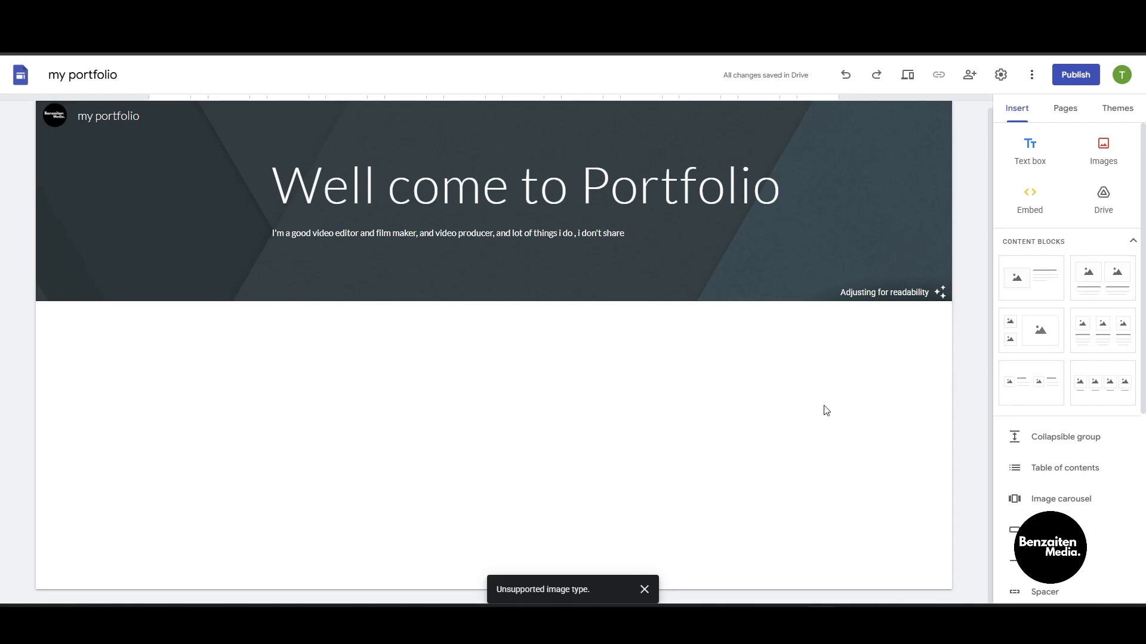
drag(1095, 286, 494, 442)
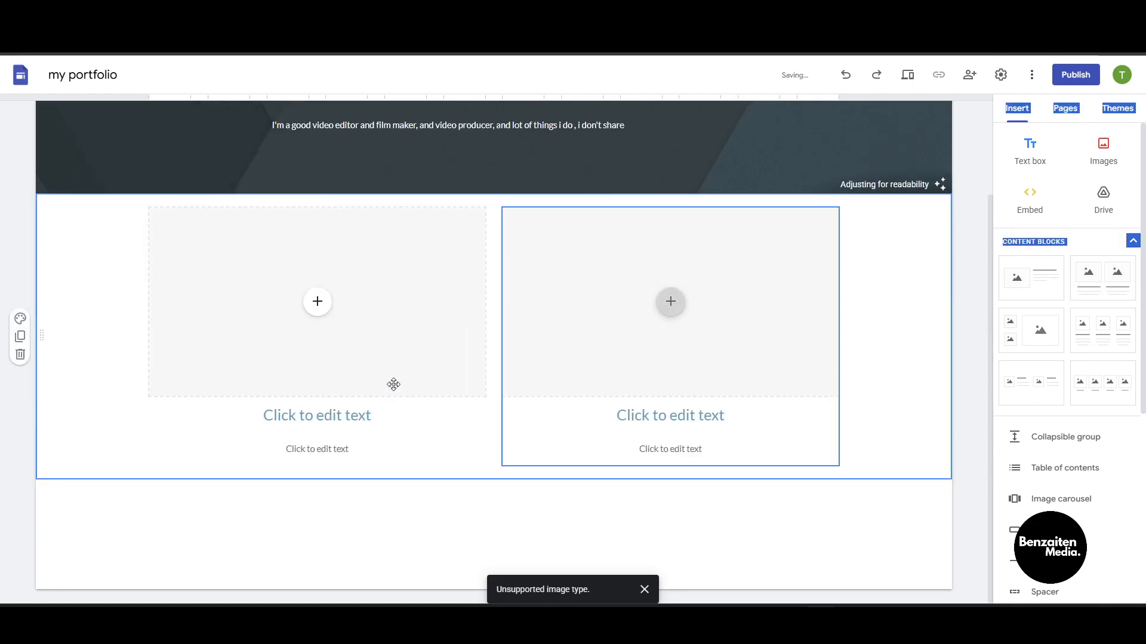
click(371, 332)
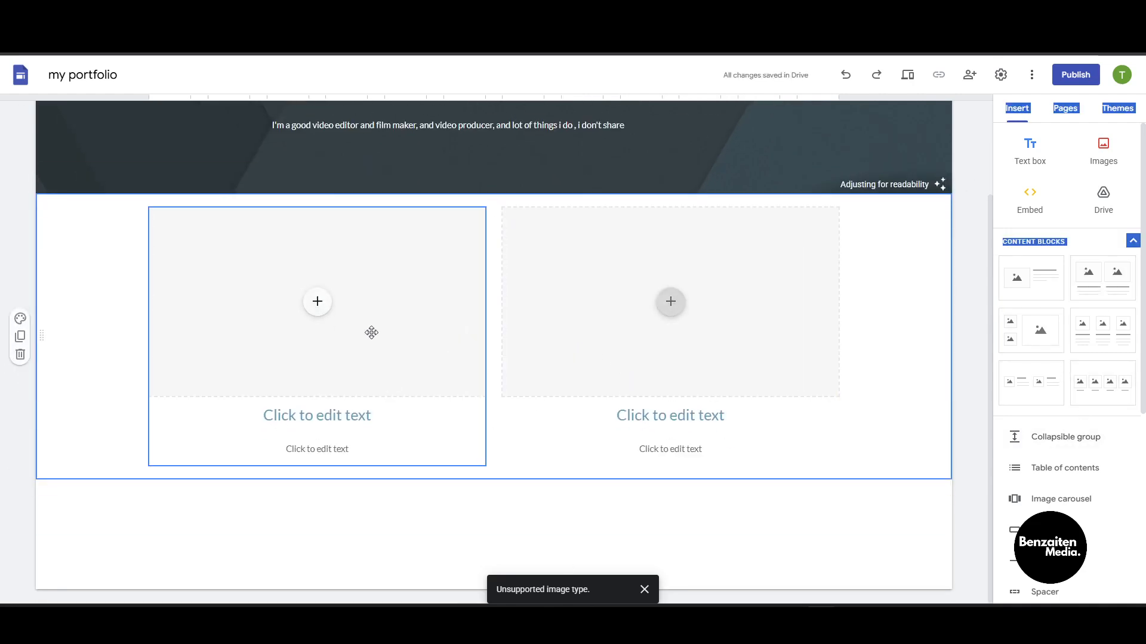
scroll(668, 302, up, 2)
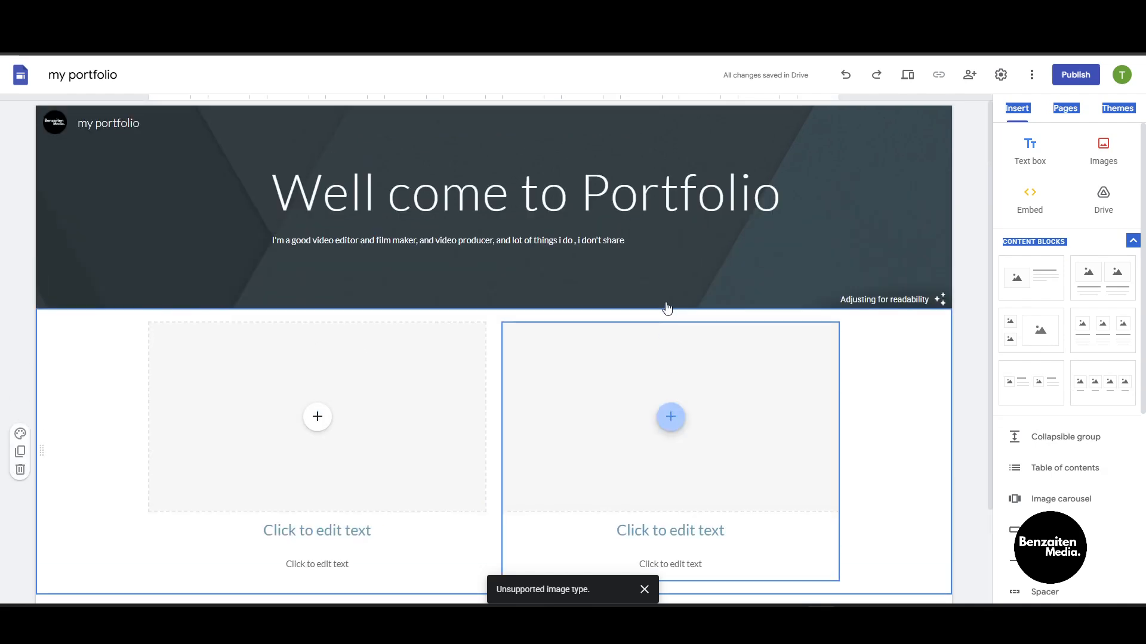
mouse_move(667, 307)
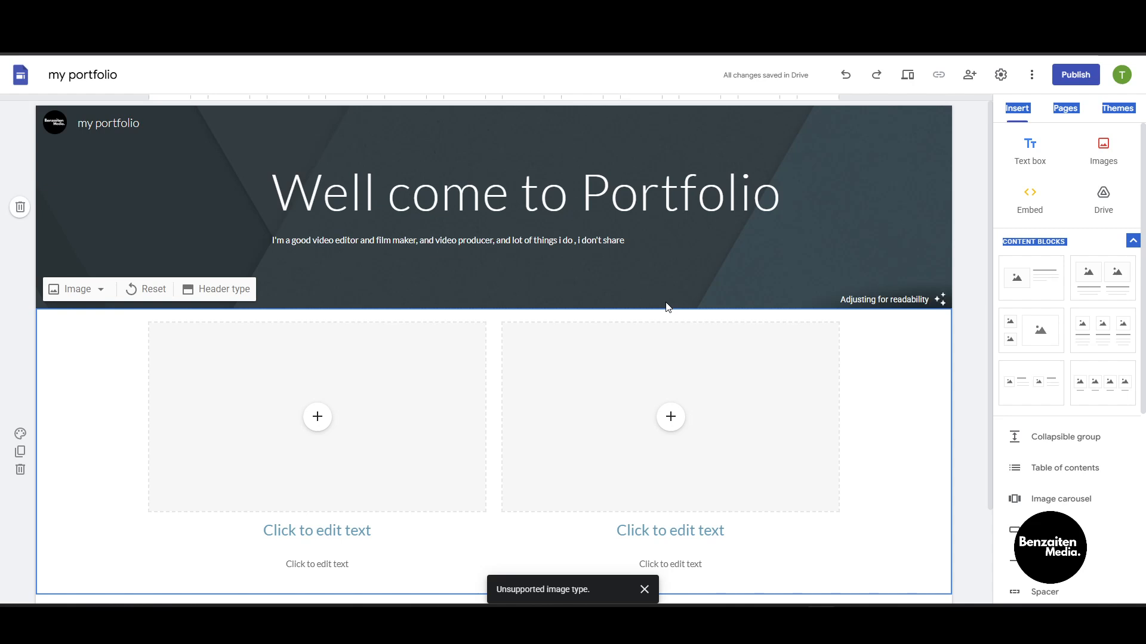
scroll(666, 307, down, 2)
scroll(670, 301, up, 2)
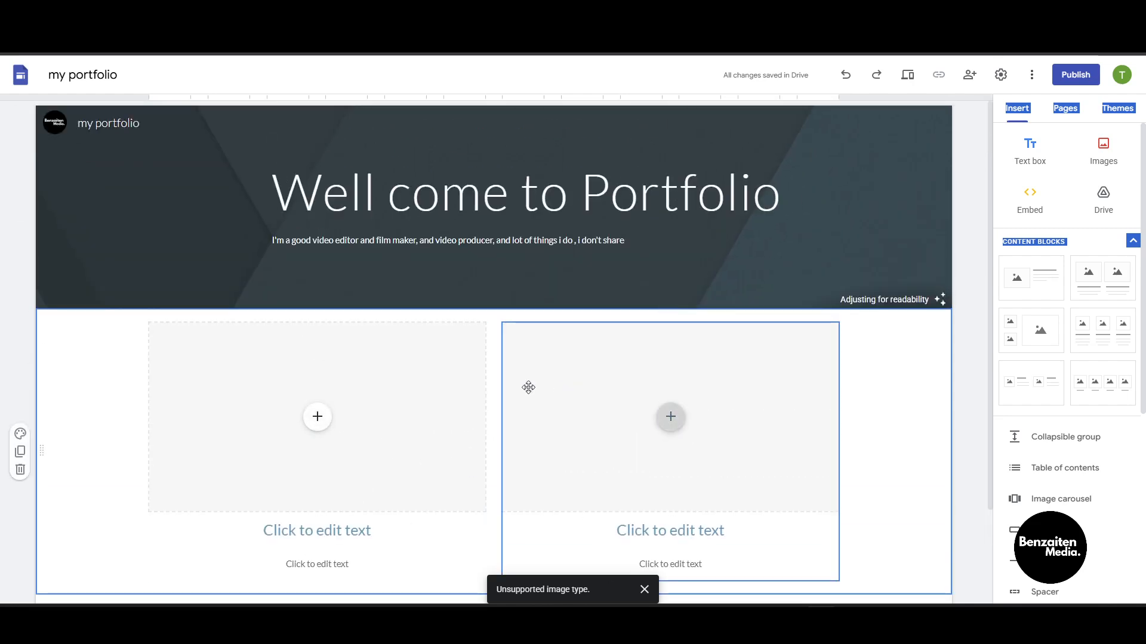
scroll(528, 388, down, 2)
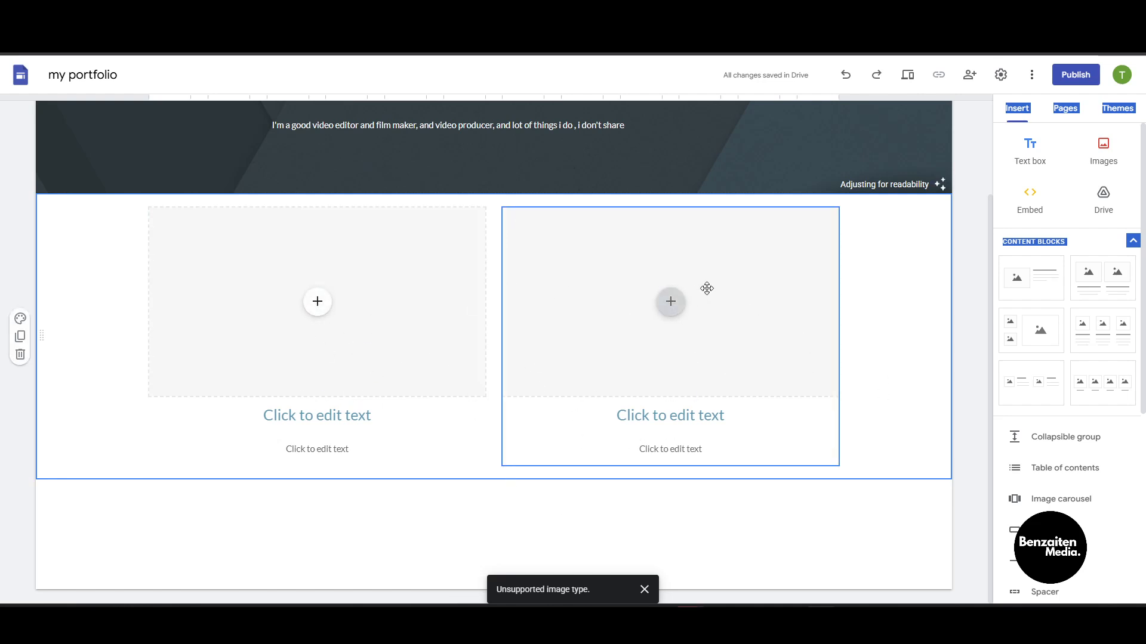
scroll(705, 286, up, 2)
scroll(707, 289, up, 1)
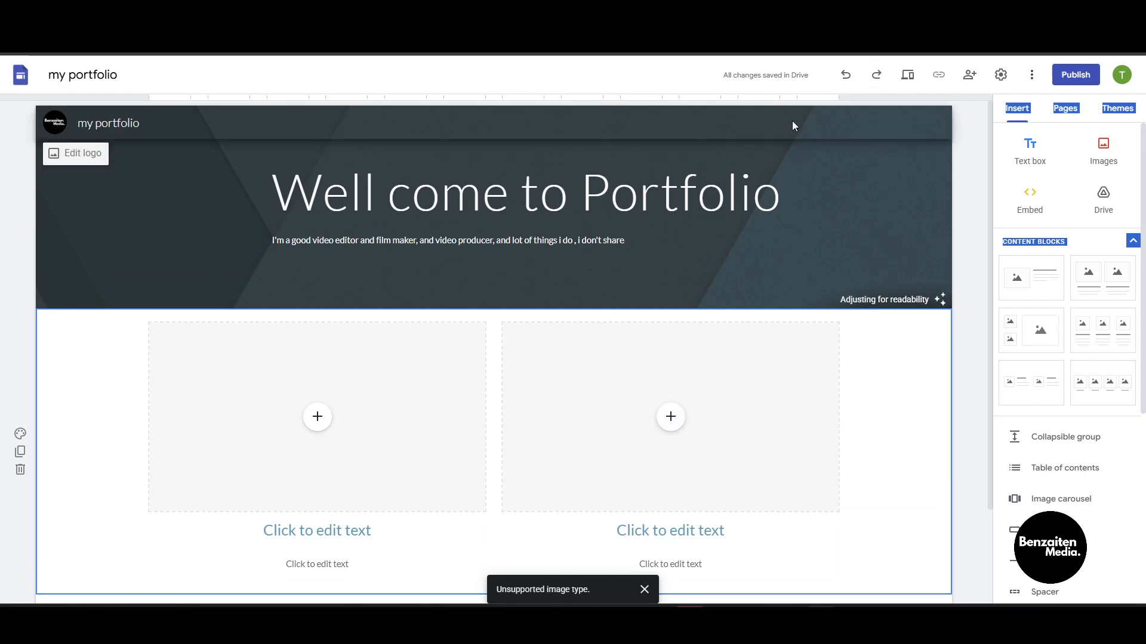
scroll(792, 121, down, 1)
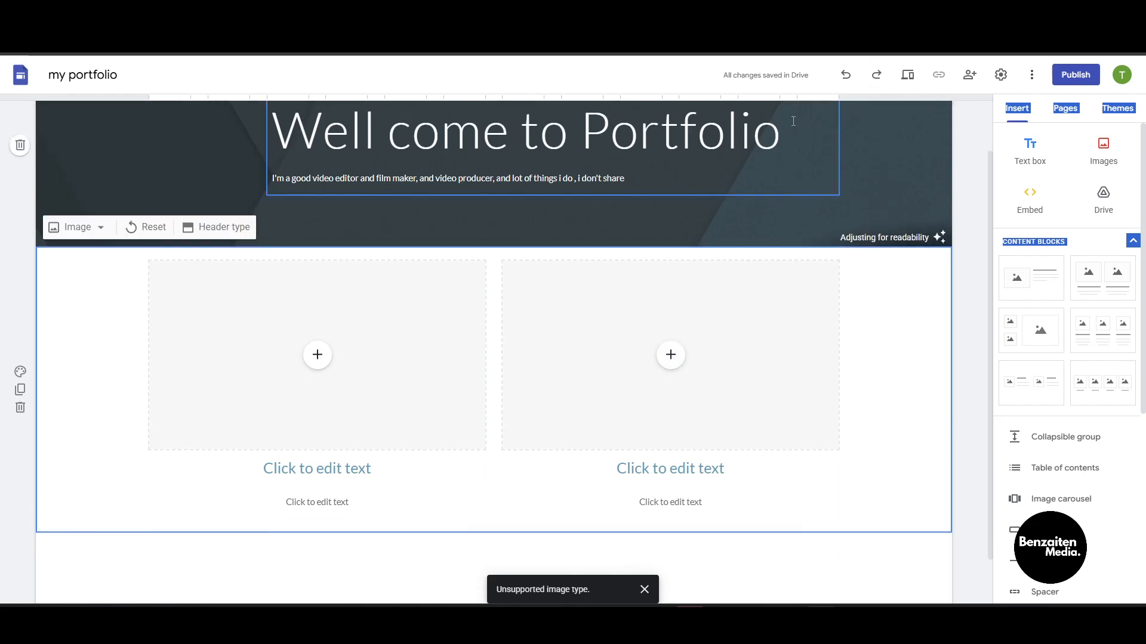
click(959, 296)
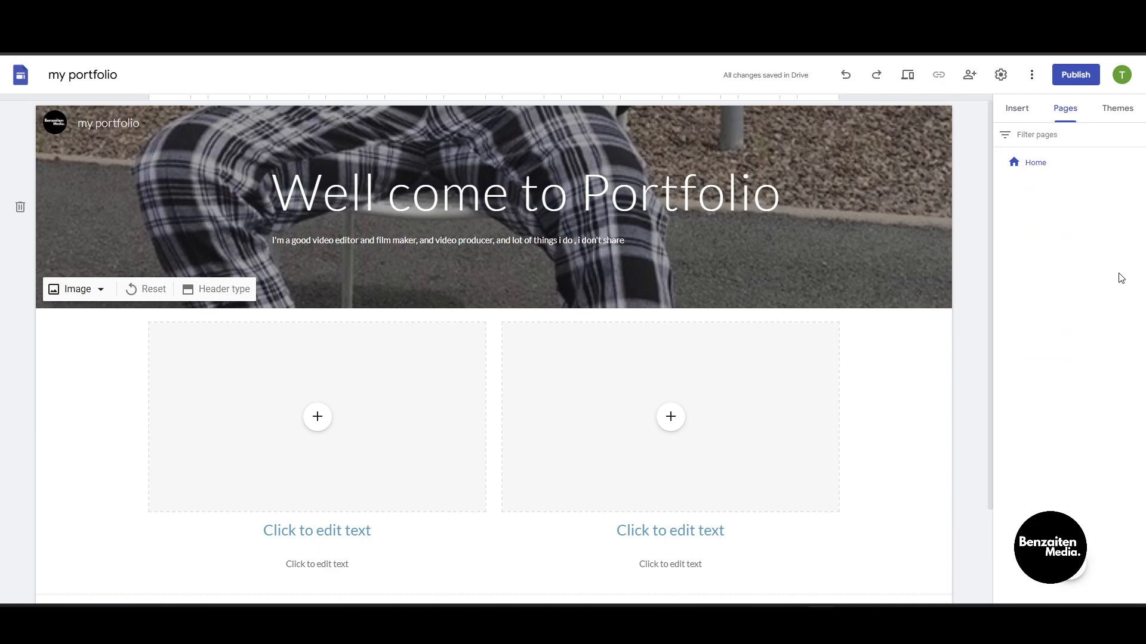
- Add a new page named "Project" to the site
click(1018, 111)
click(1065, 111)
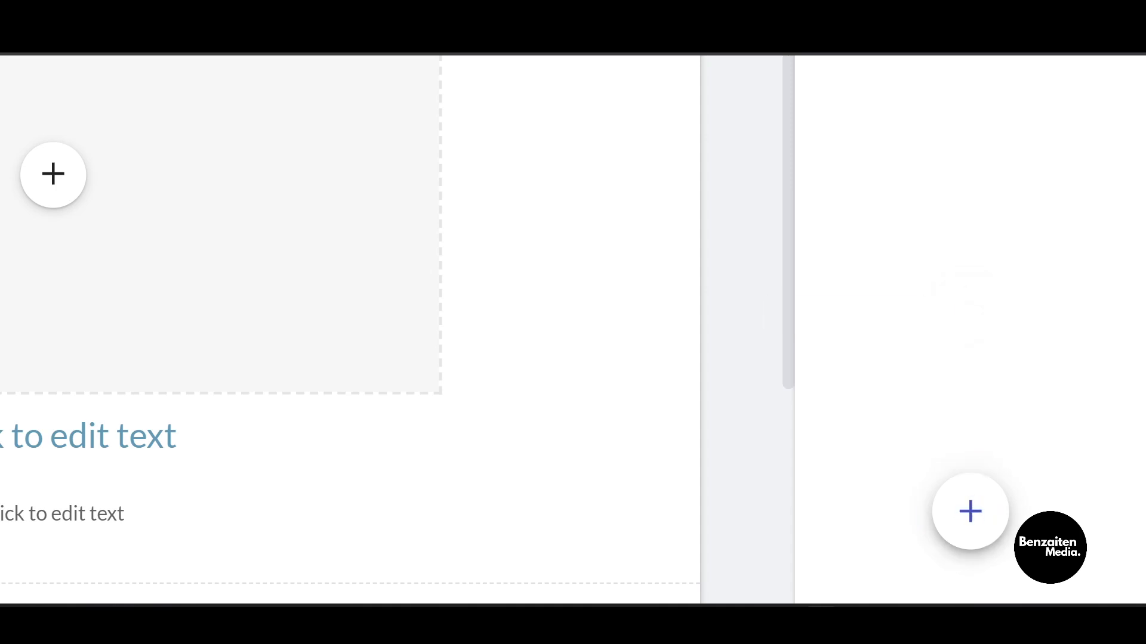
mouse_move(979, 541)
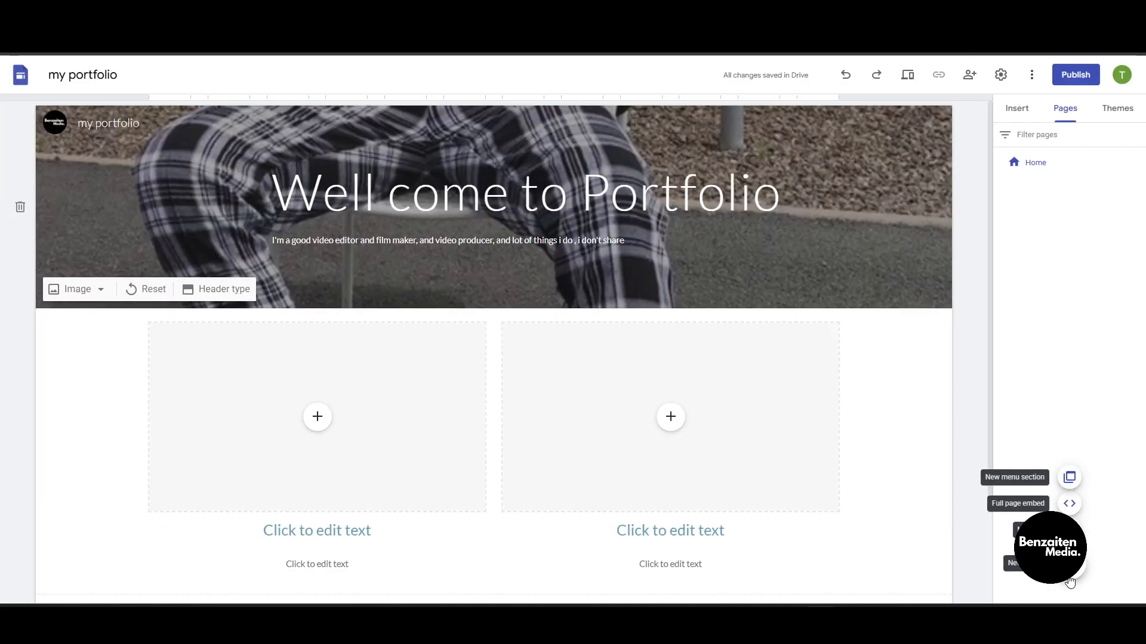
click(1069, 577)
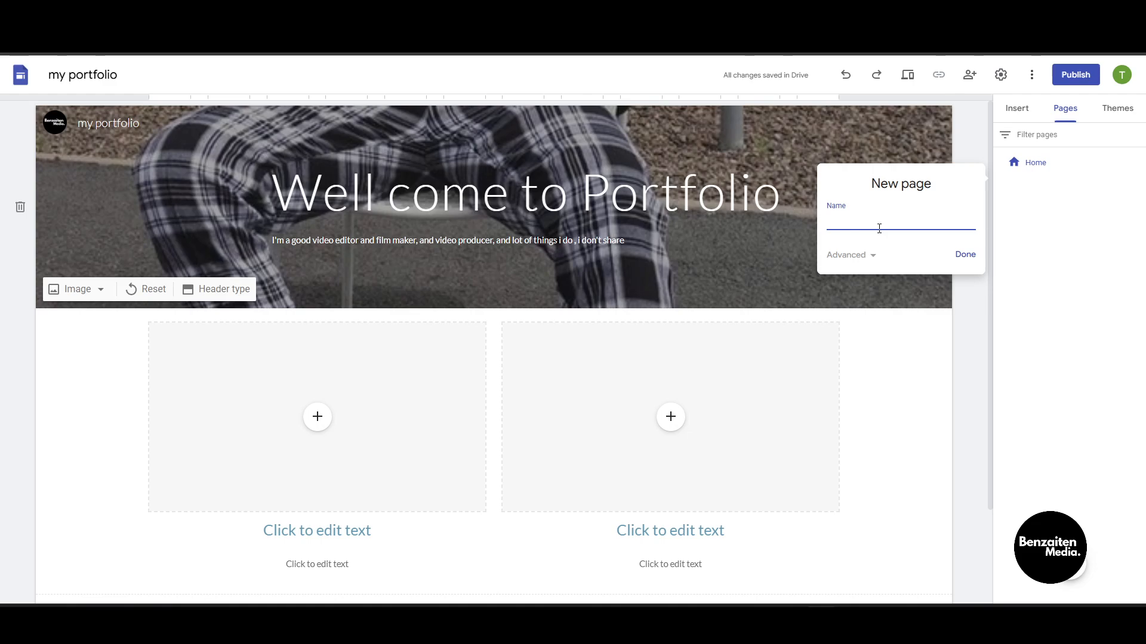
text(Project)
click(967, 261)
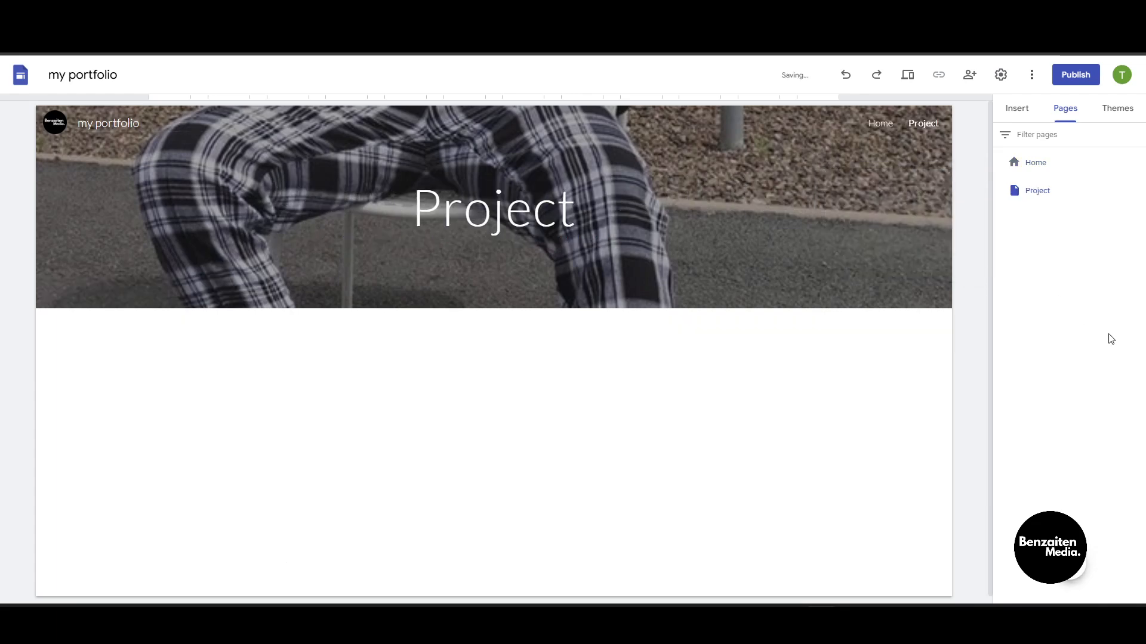
- Add a new page named "Contact me" to the site
mouse_move(1068, 564)
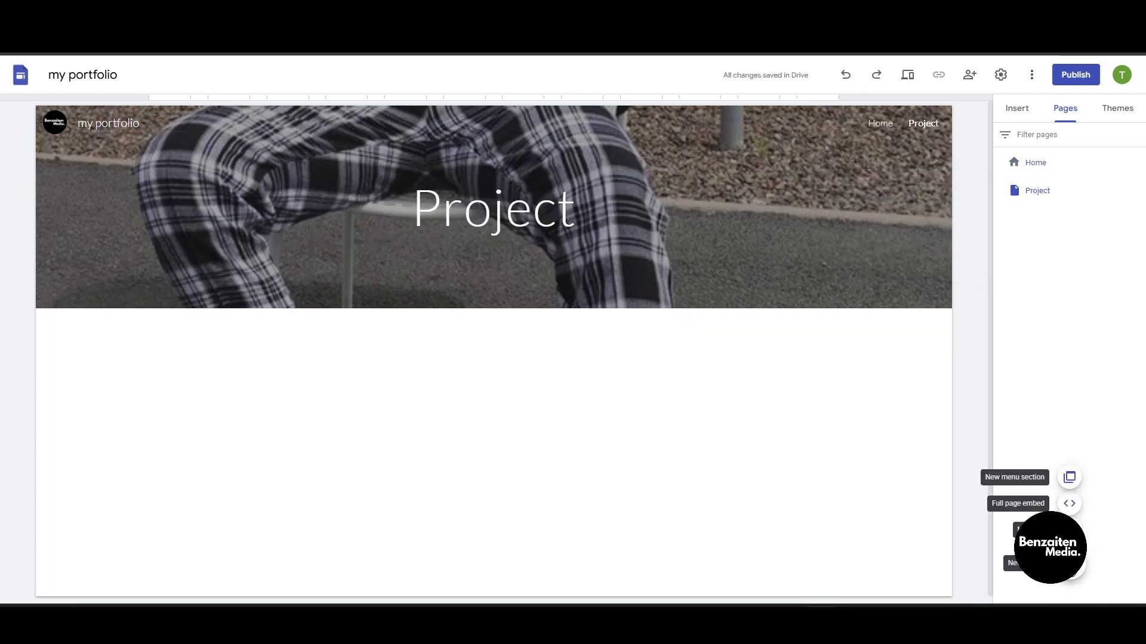
click(1069, 564)
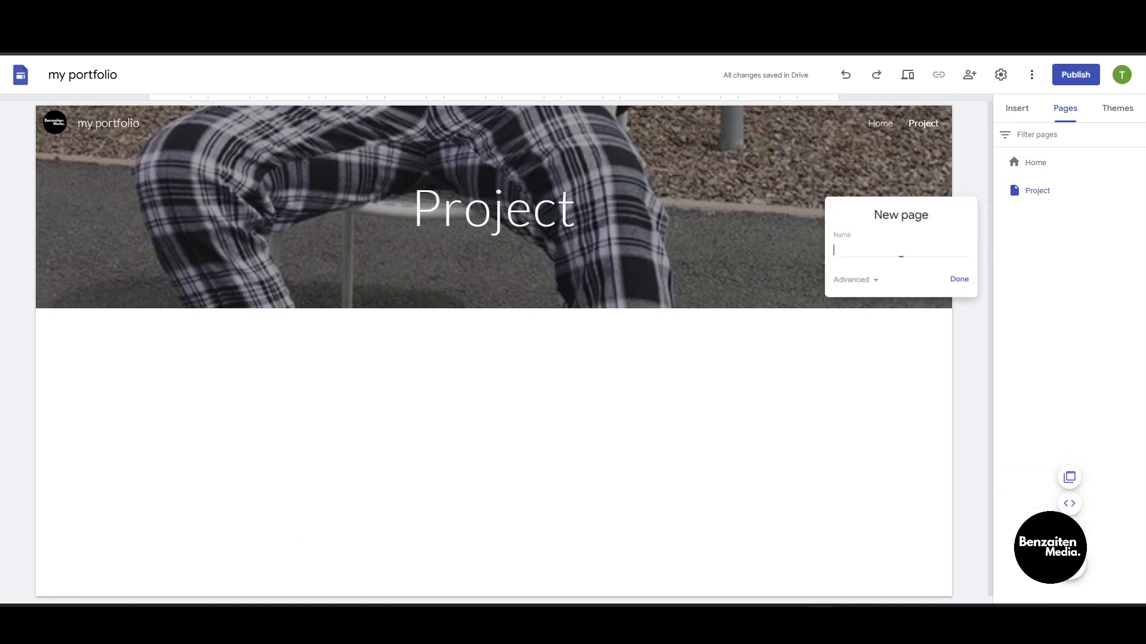
text(Cont)
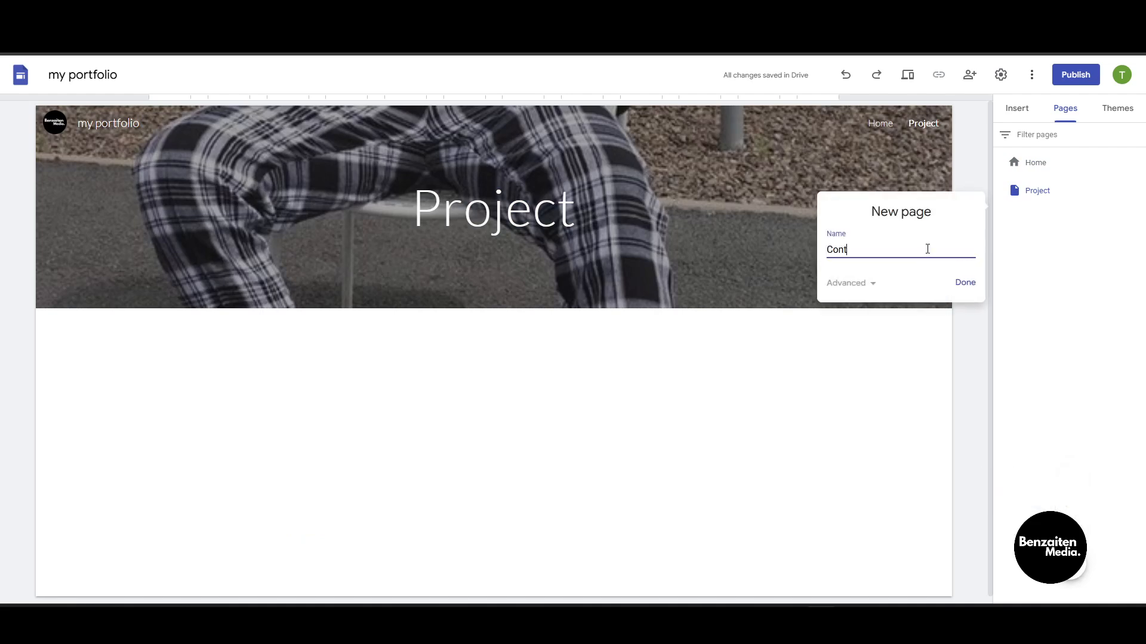
text(act me)
key(Return)
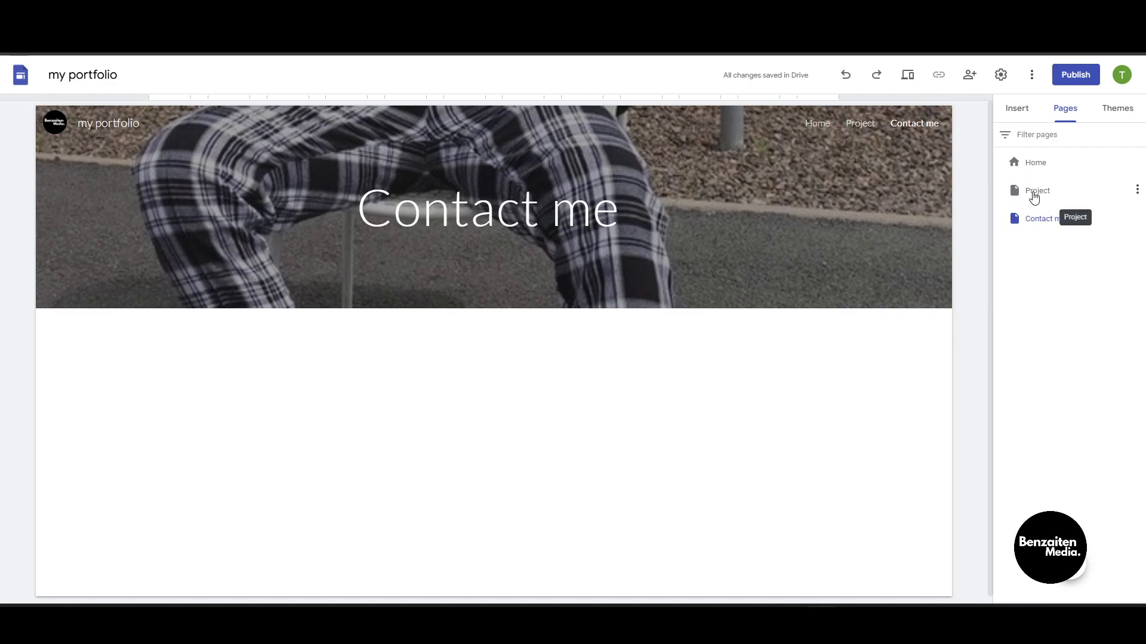
- Nest the Project and Contact me pages under Home as subpages
click(1019, 158)
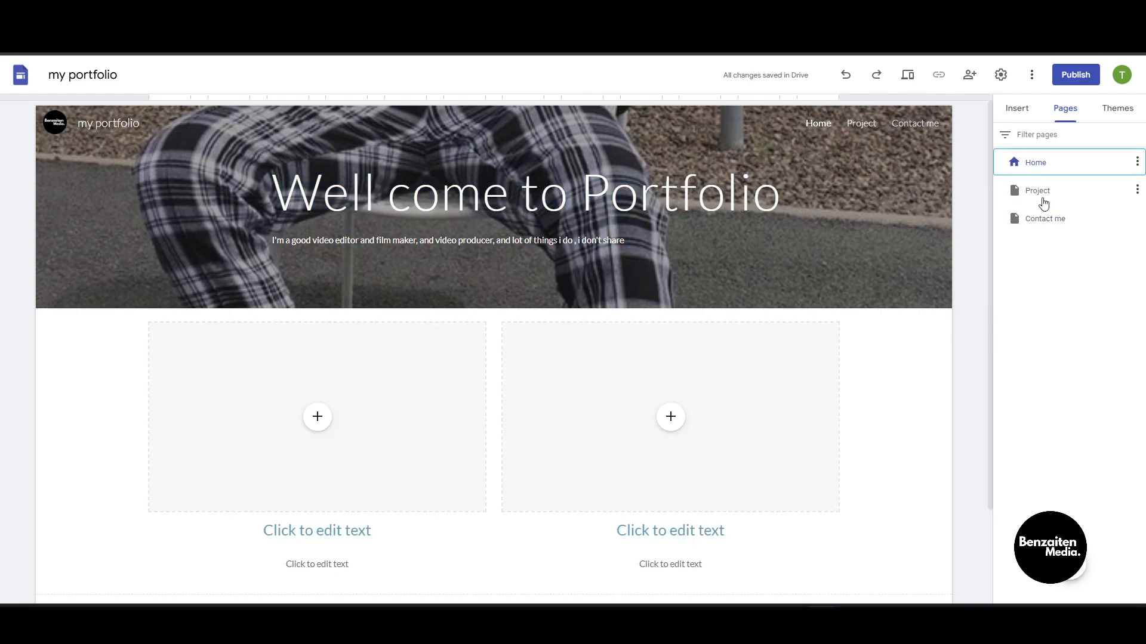
drag(1019, 195, 1035, 164)
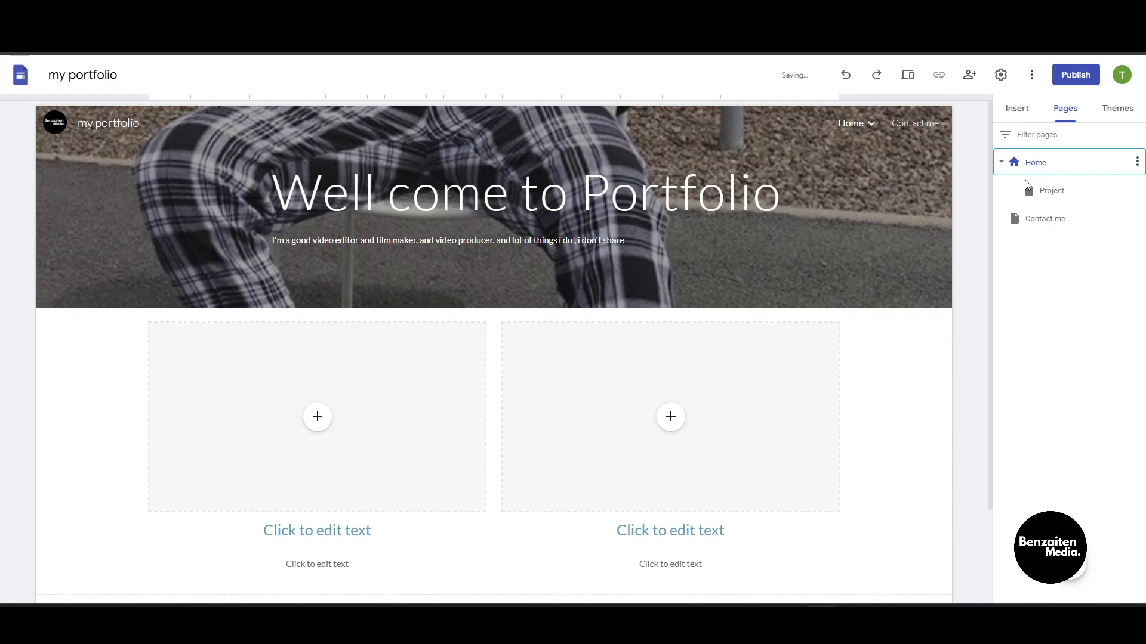
drag(1034, 228, 1068, 170)
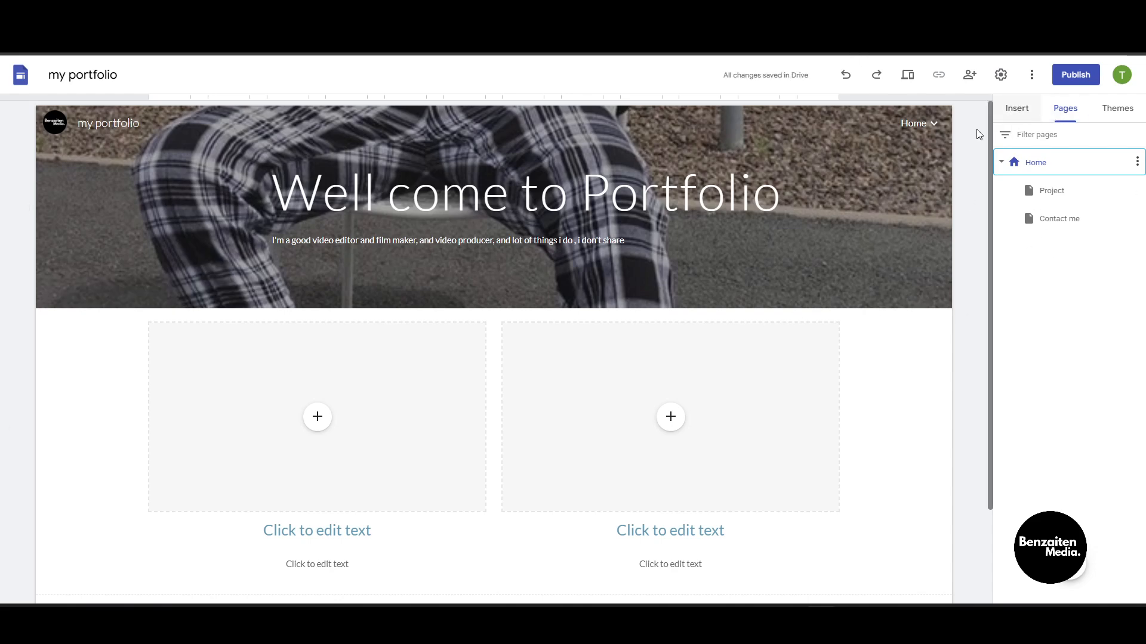
- View the Project and Contact me subpages in the editor and return to the Home page
click(1052, 191)
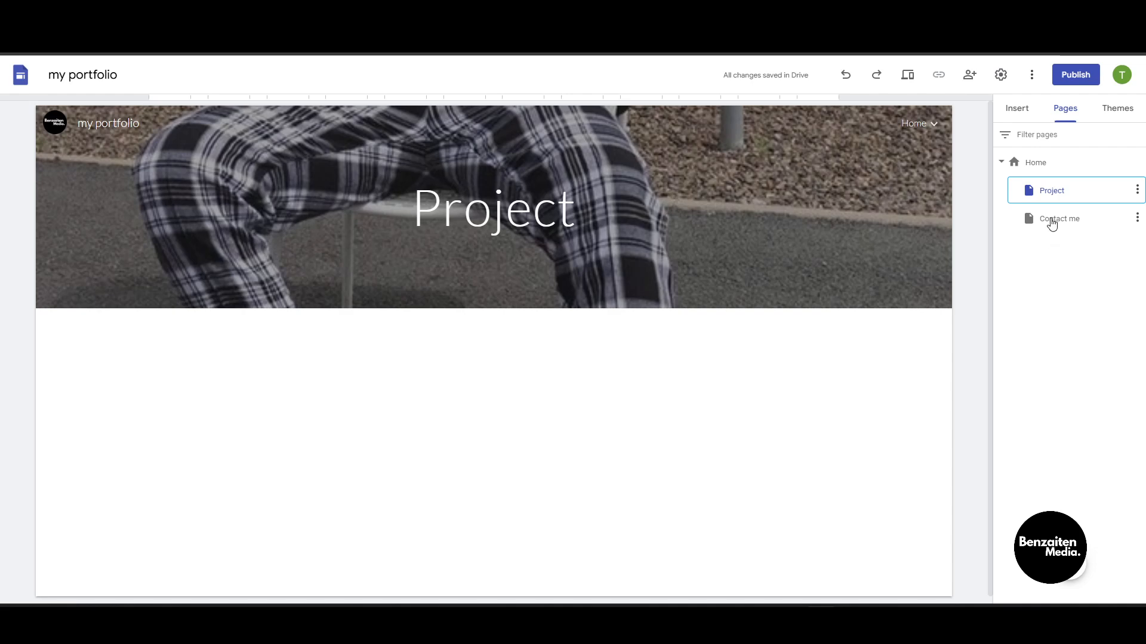
click(1052, 222)
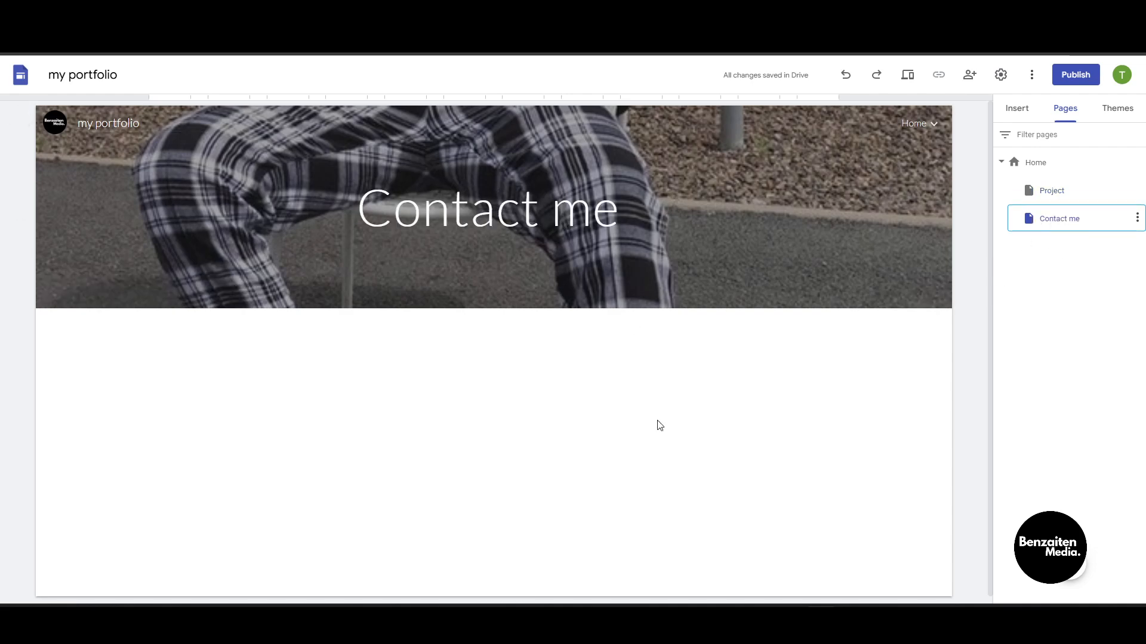
click(1053, 201)
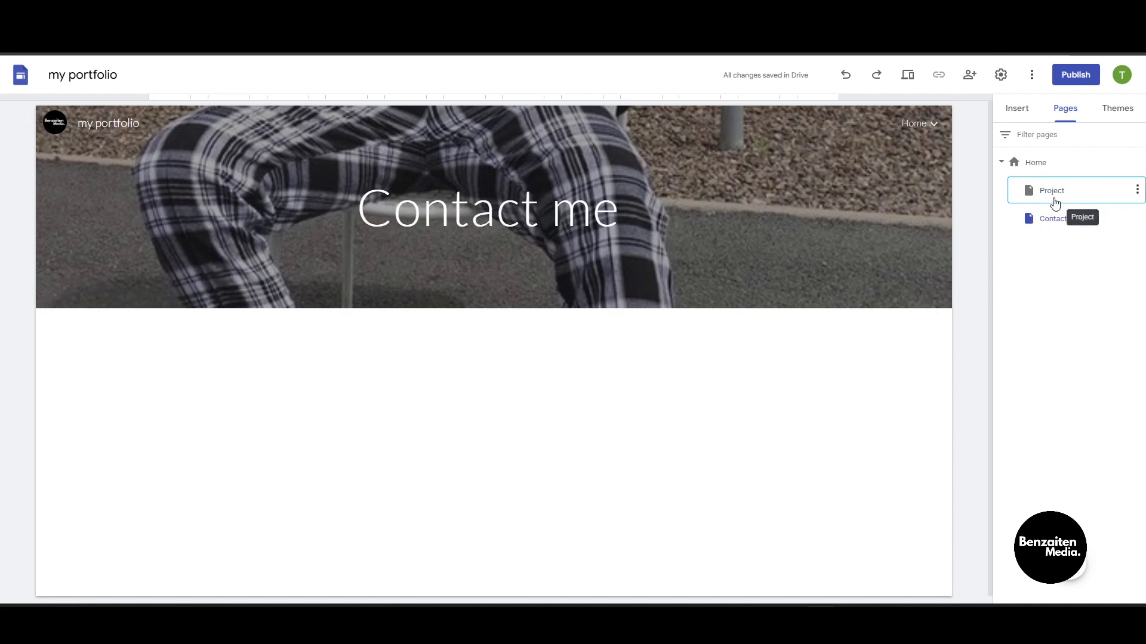
scroll(573, 358, down, 1)
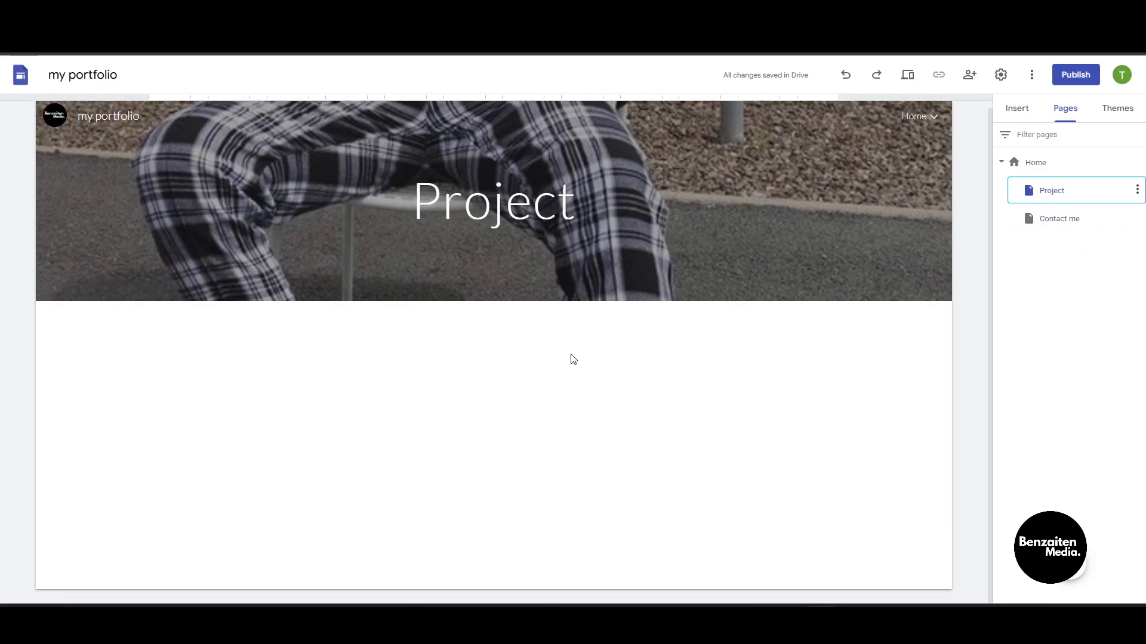
click(1029, 162)
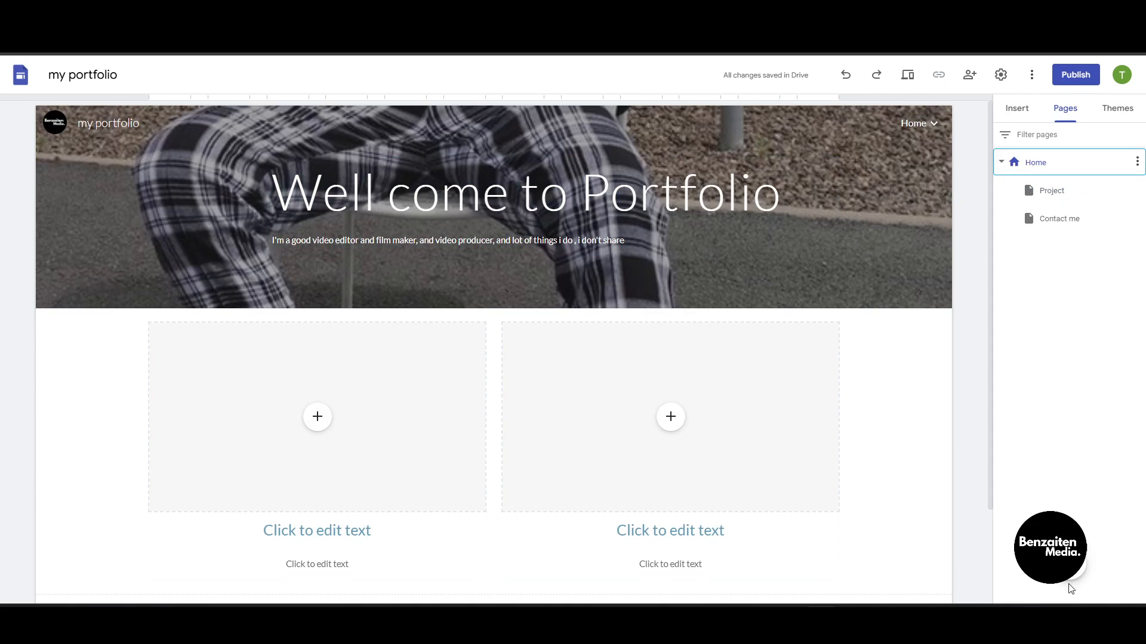
- Add a new top-level page named "test" and try to move it within the page list
click(1083, 565)
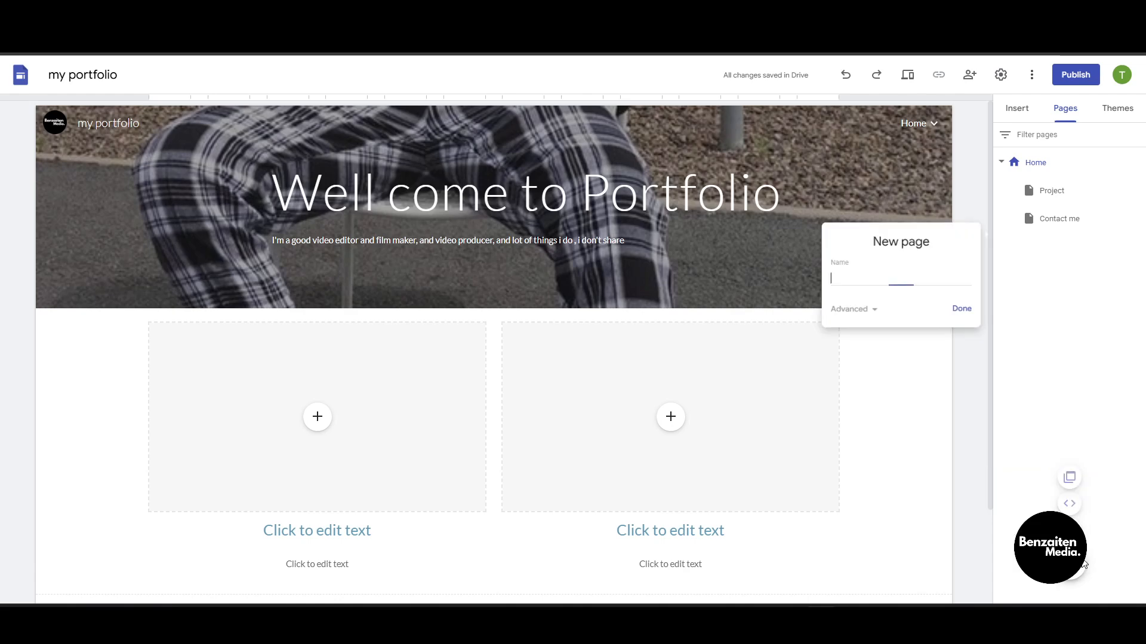
text(test)
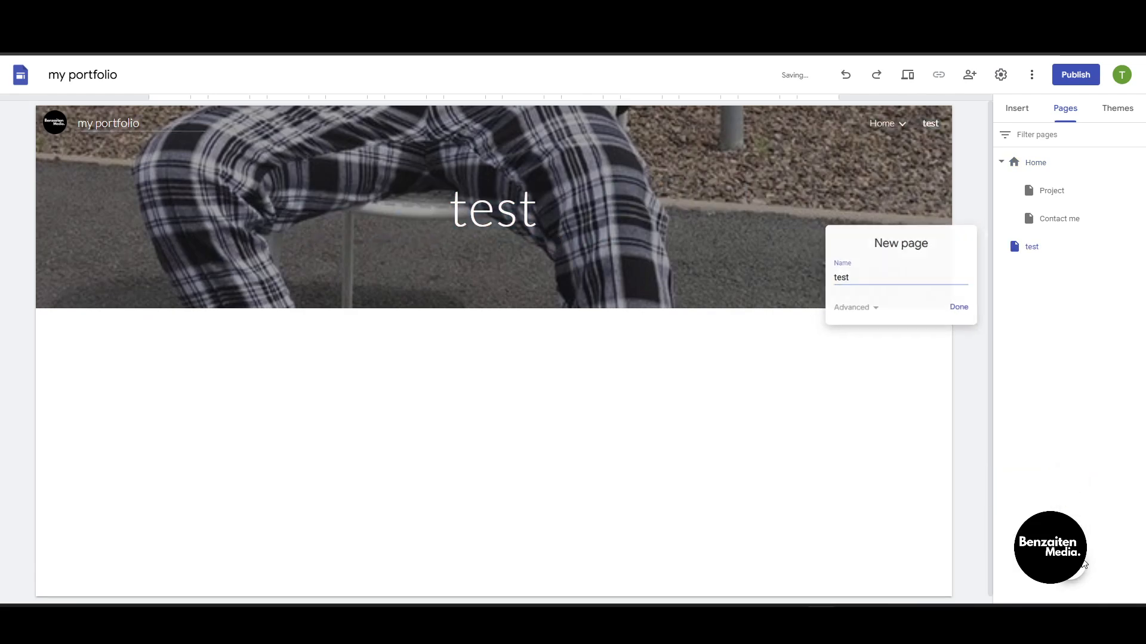
key(Return)
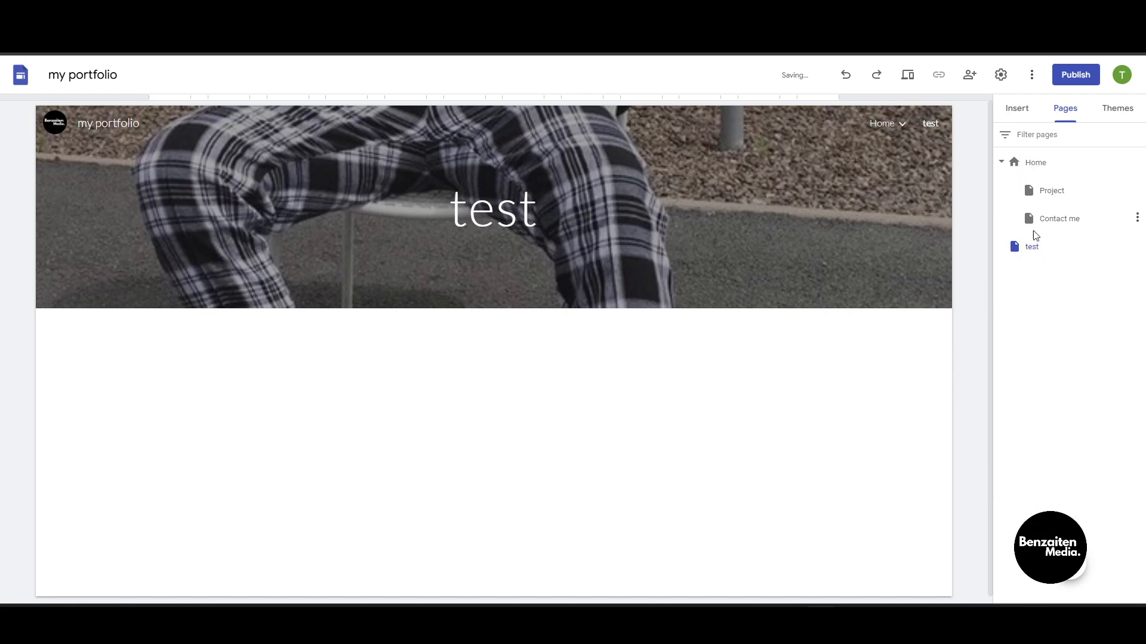
drag(1024, 253, 1037, 356)
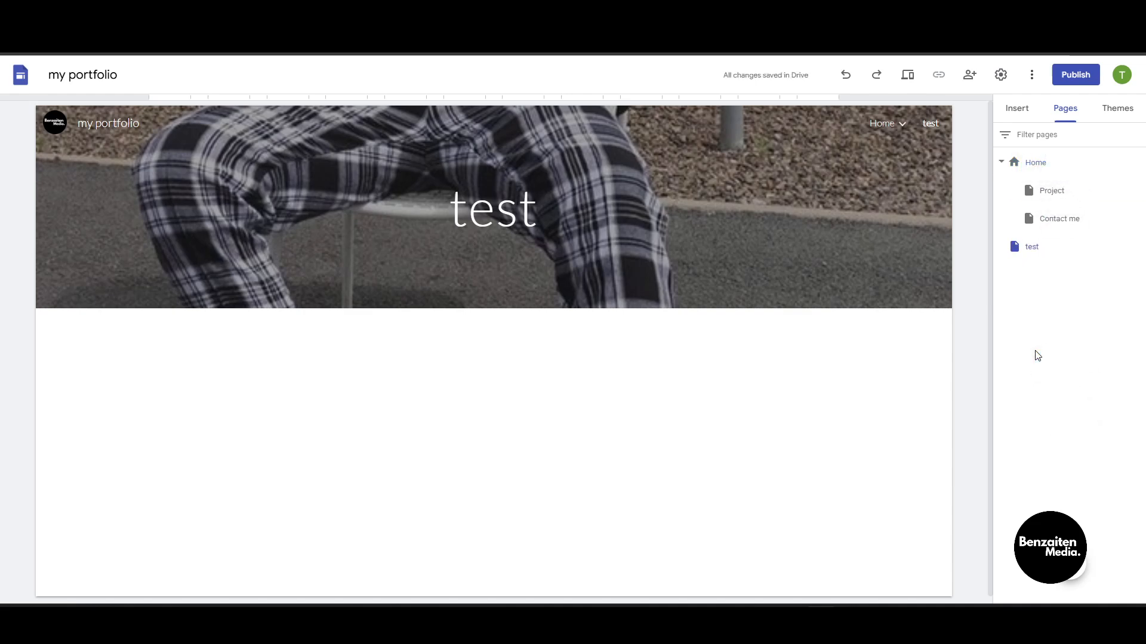
- Delete the "test" page from the site
click(1137, 246)
click(1066, 394)
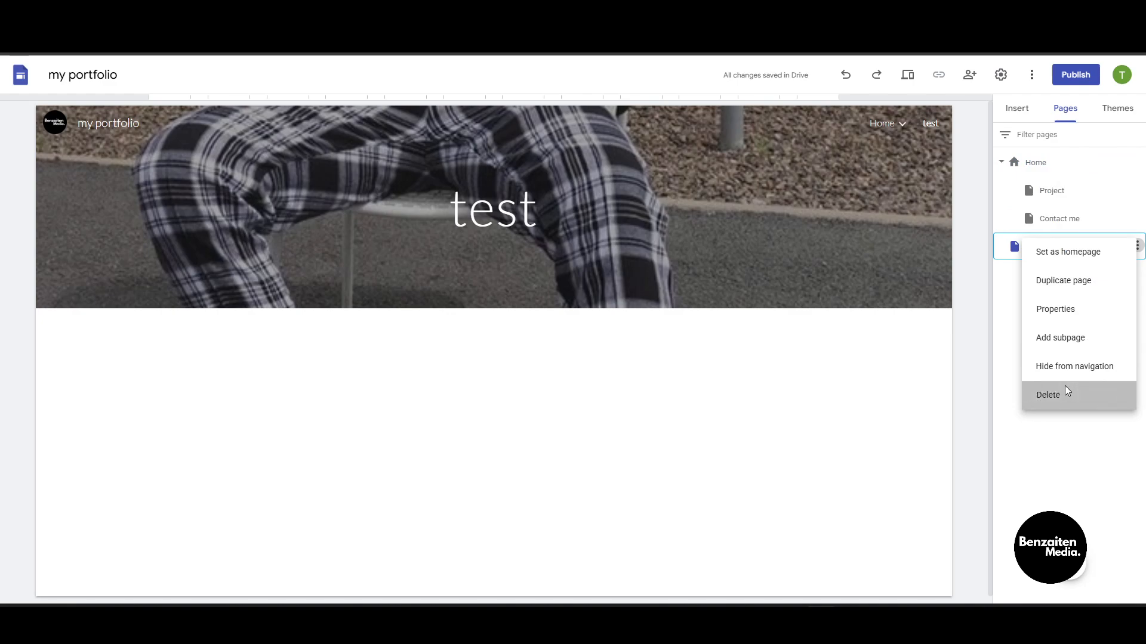
click(1032, 76)
click(1049, 428)
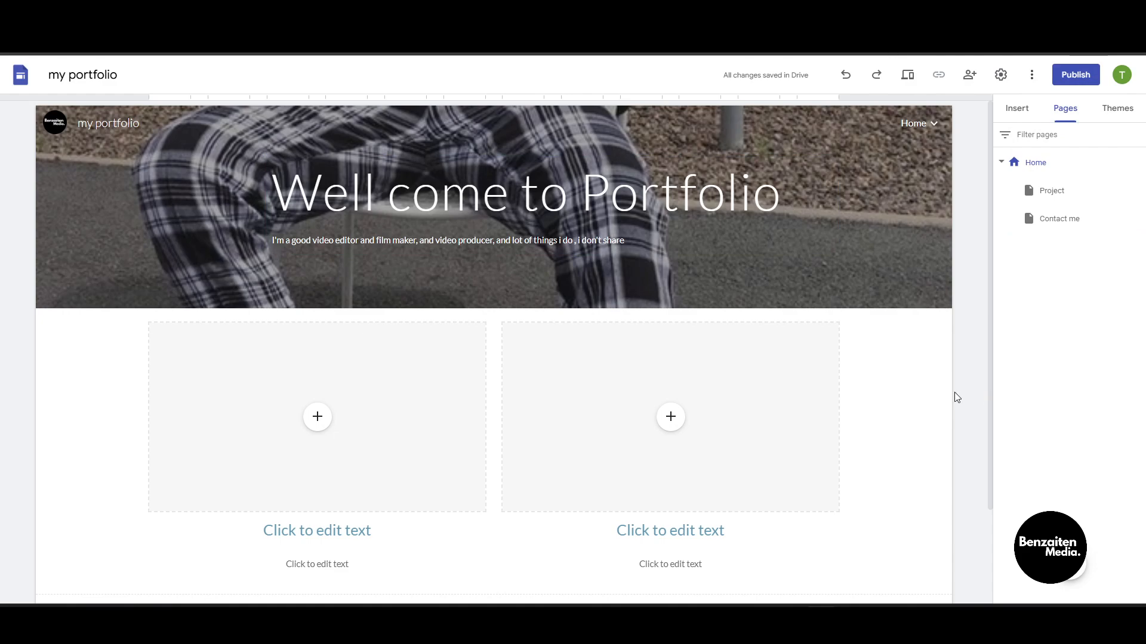
key(ctrl+s)
click(887, 484)
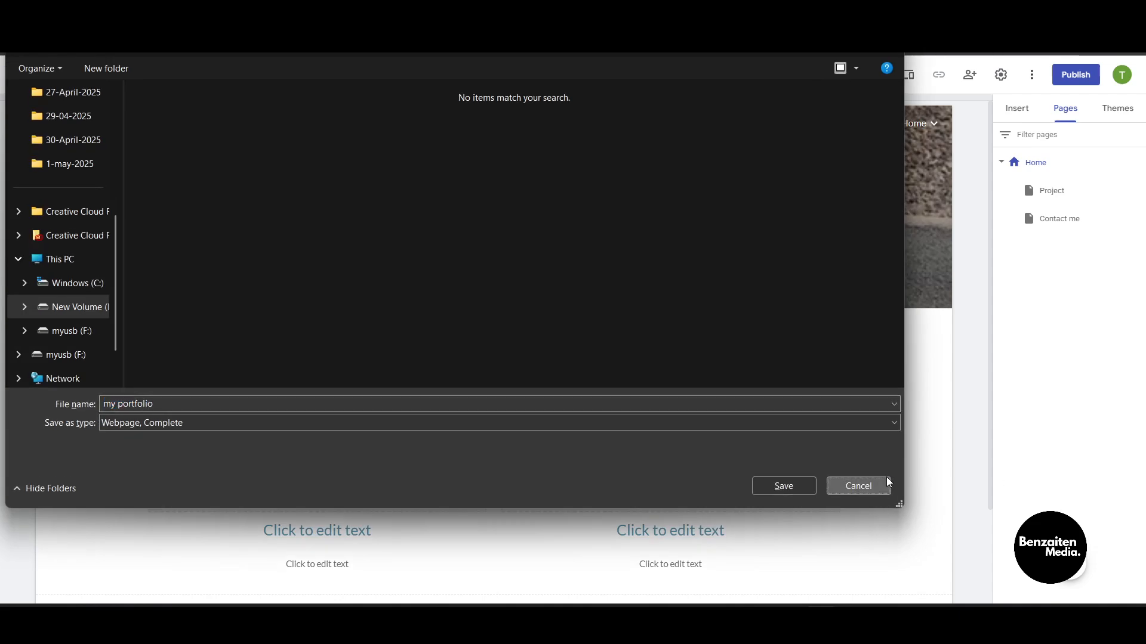
click(865, 486)
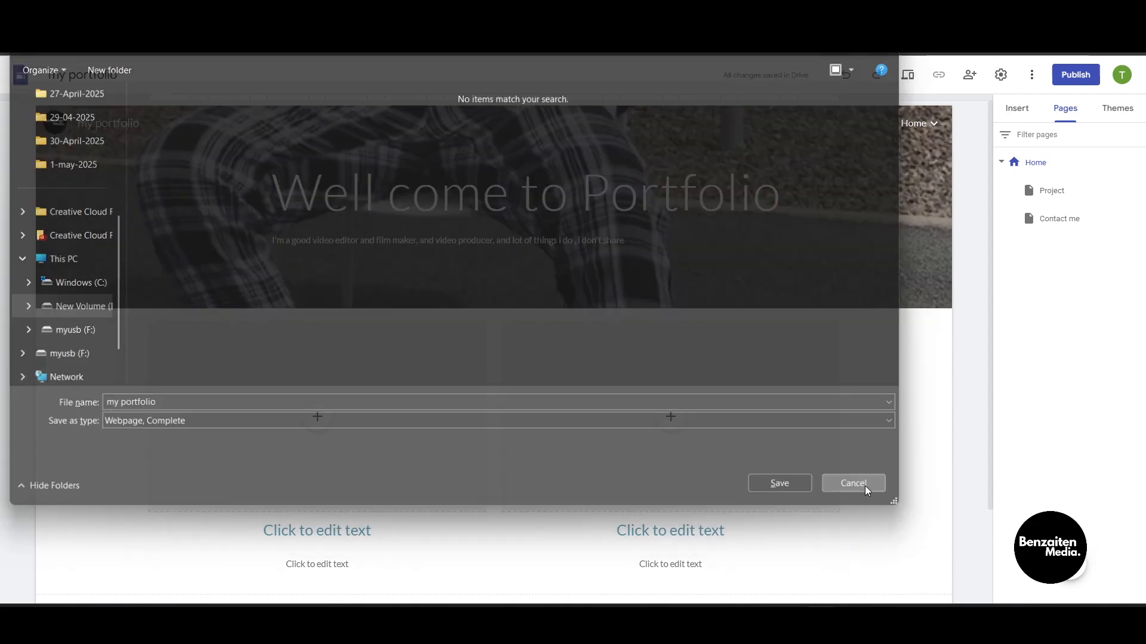
- Preview the site, check the subpages in the Home navigation dropdown and the Project page, and return to the editor
click(908, 78)
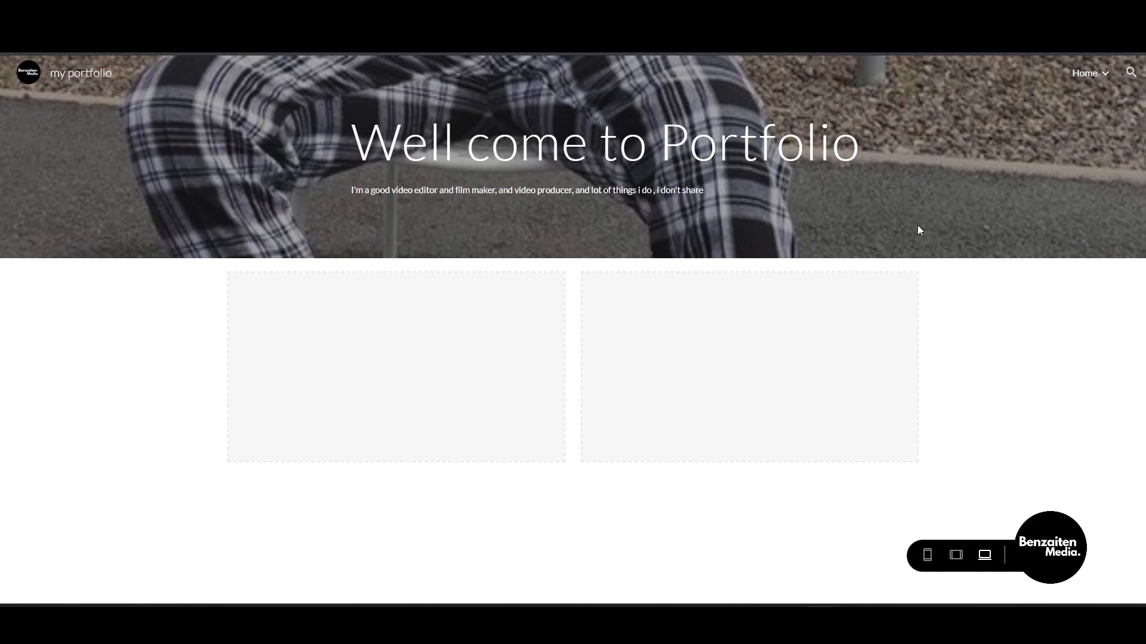
mouse_move(1076, 82)
scroll(1049, 77, up, 5)
scroll(1049, 78, right, 2)
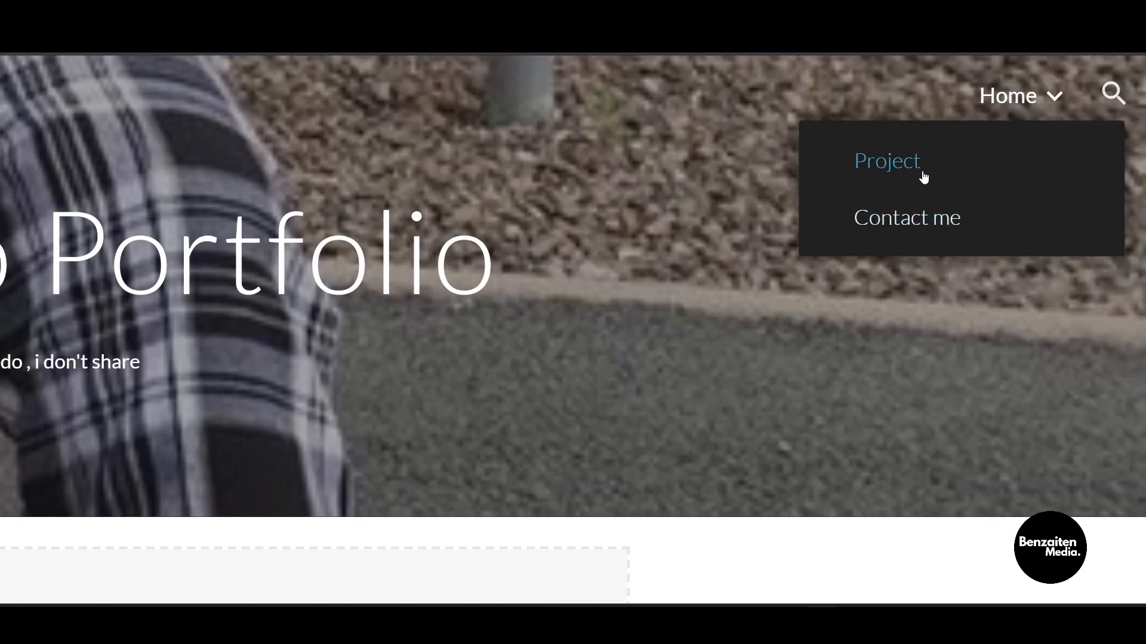
scroll(911, 176, down, 5)
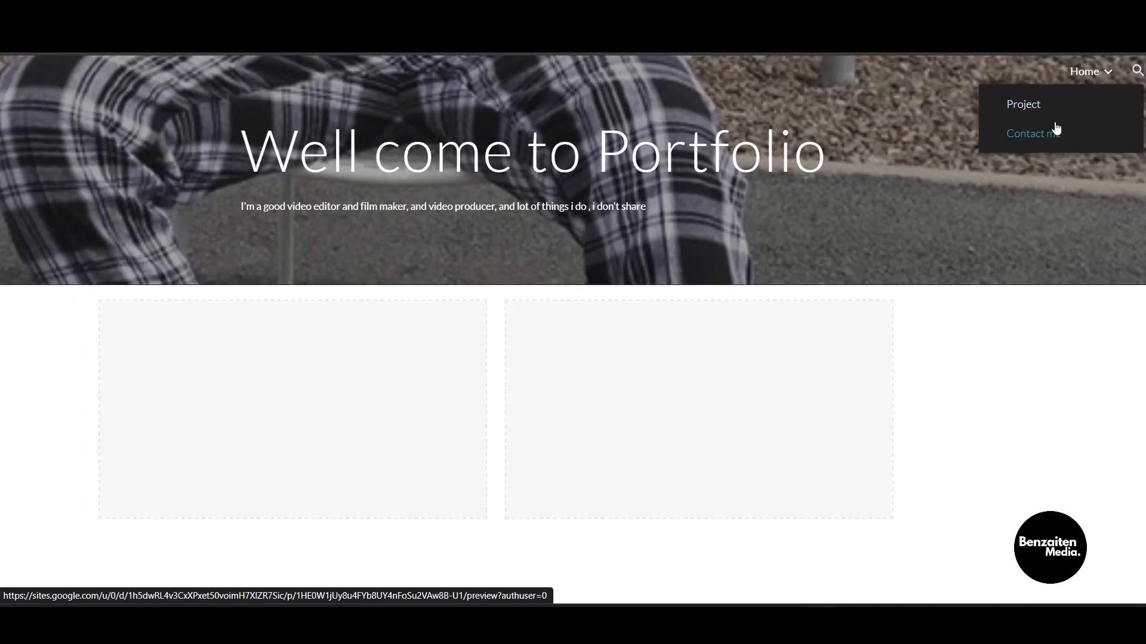
click(1046, 103)
scroll(467, 393, down, 1)
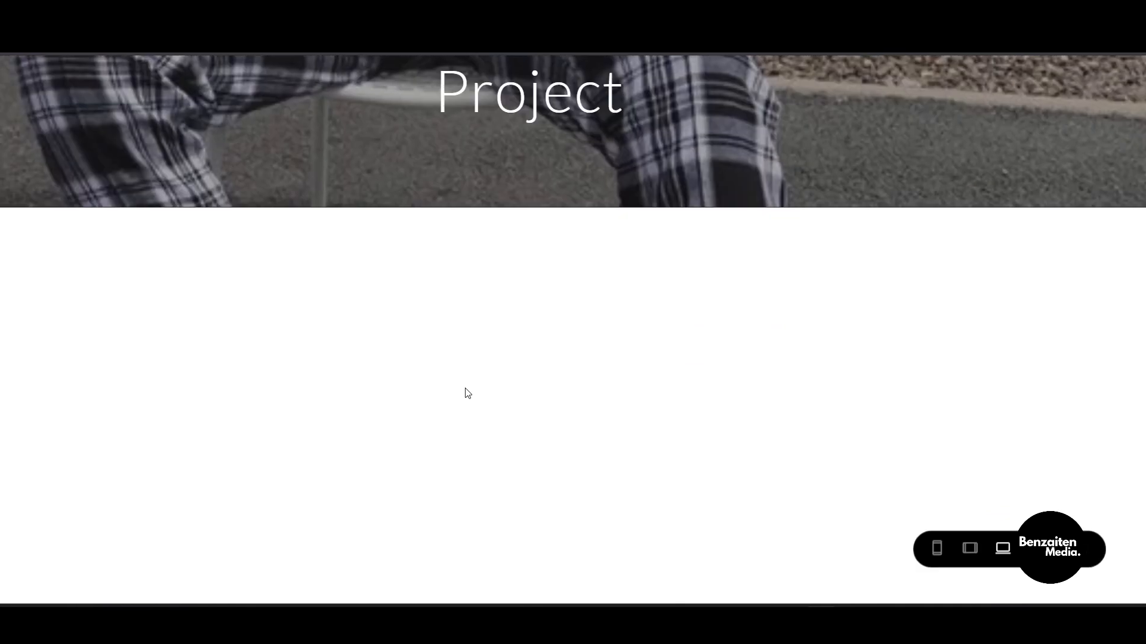
scroll(467, 393, up, 1)
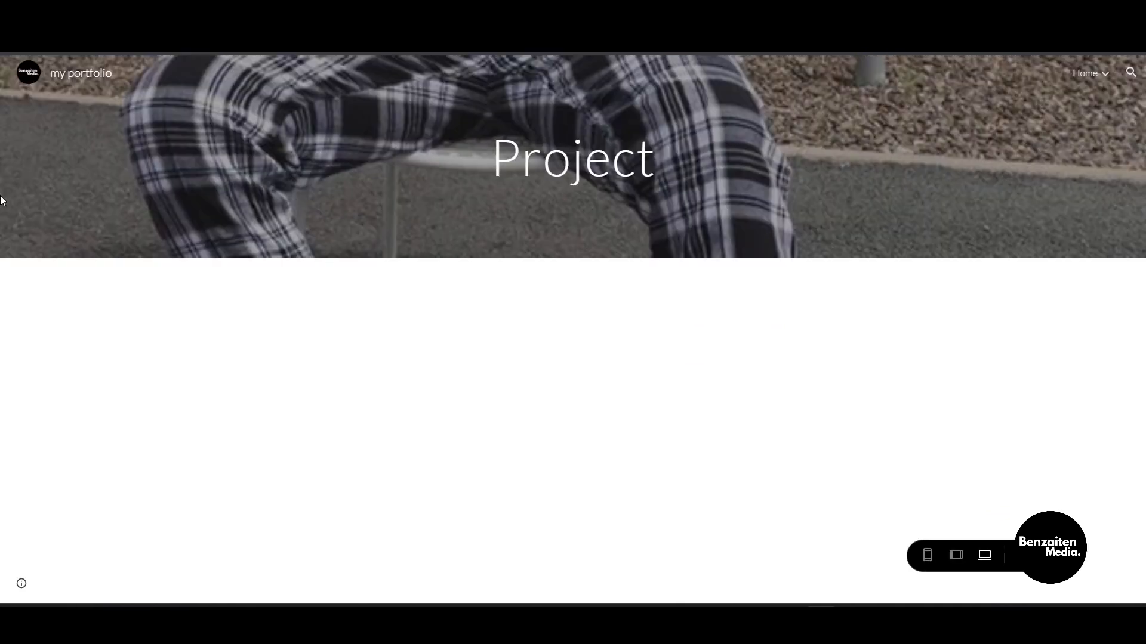
click(8, 46)
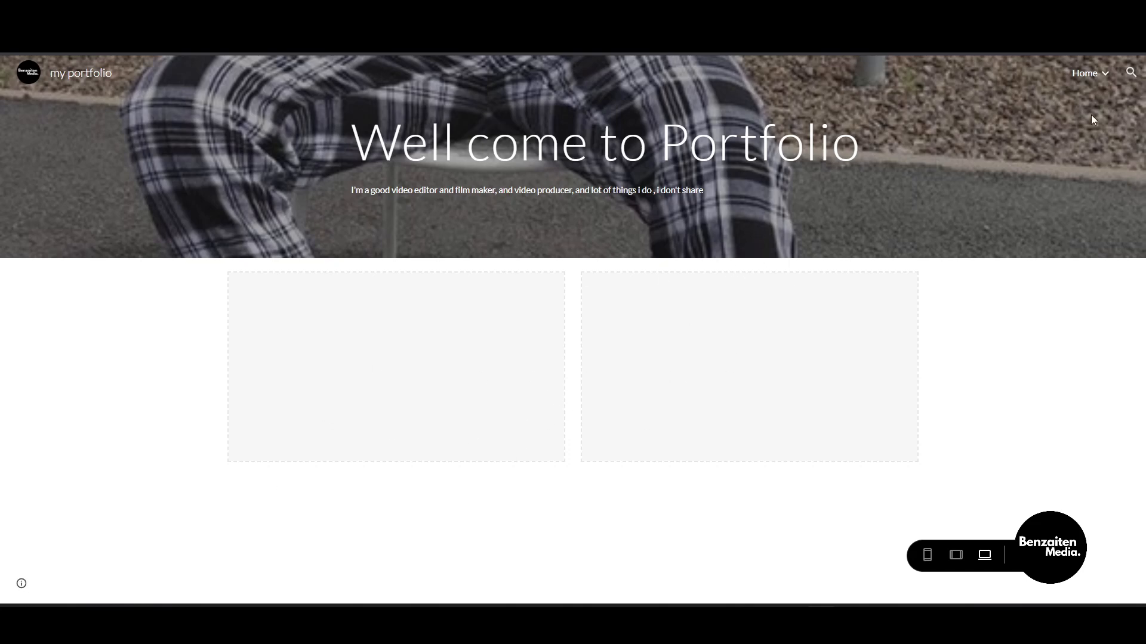
click(8, 47)
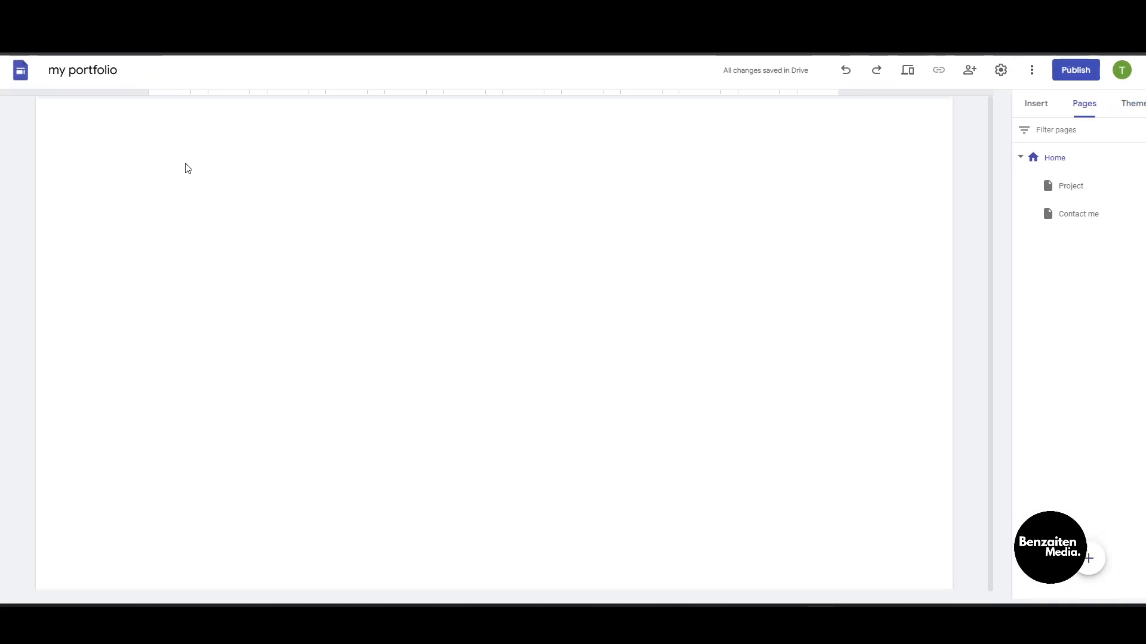
- Set the headings below the two image placeholders to "See my project" and "Contact me", from left to right
scroll(655, 410, down, 2)
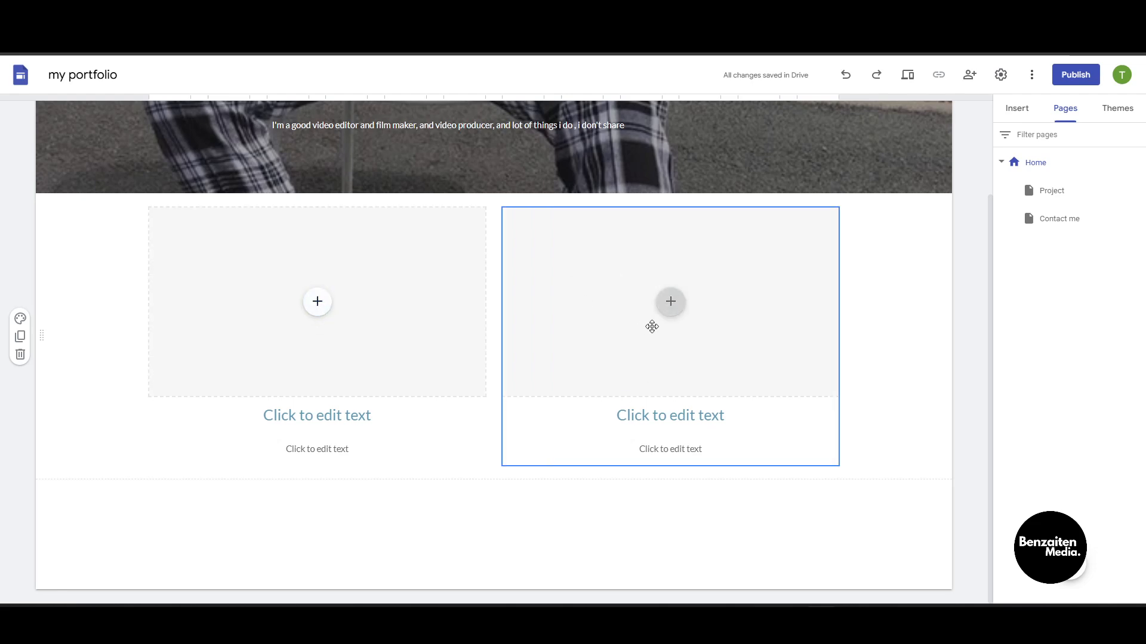
click(316, 416)
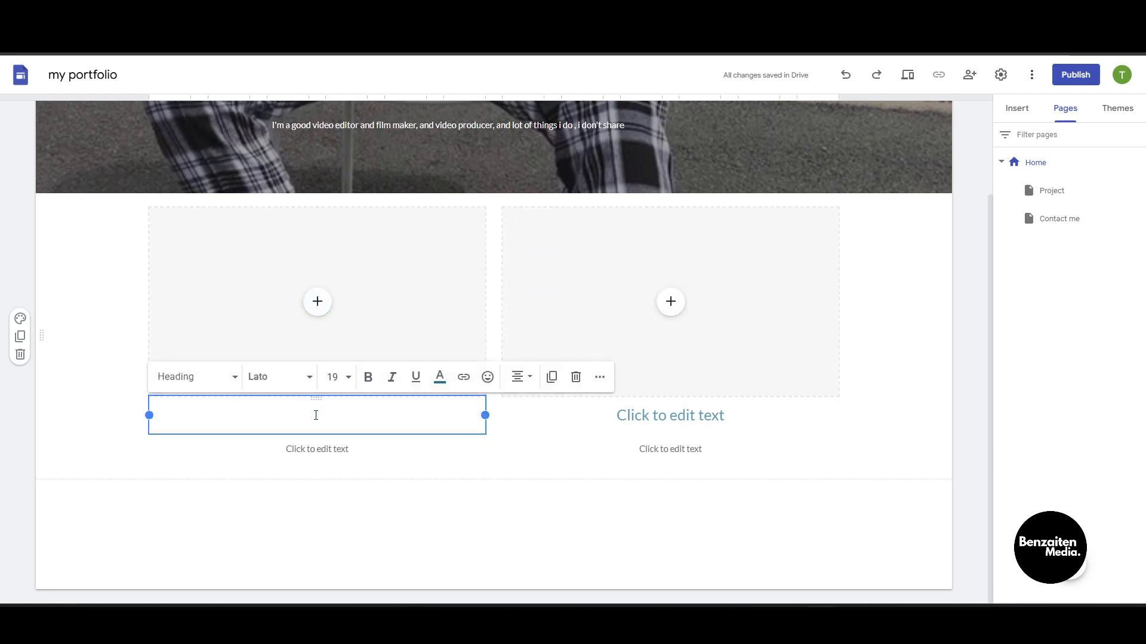
text(D)
text(ee my projec)
text(t)
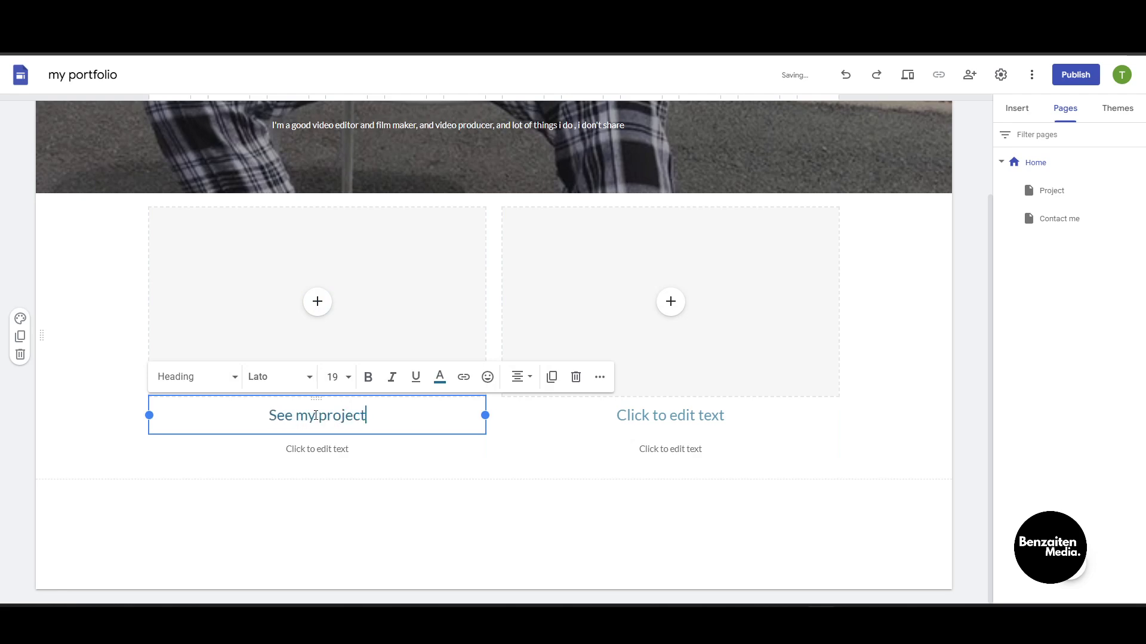
click(711, 414)
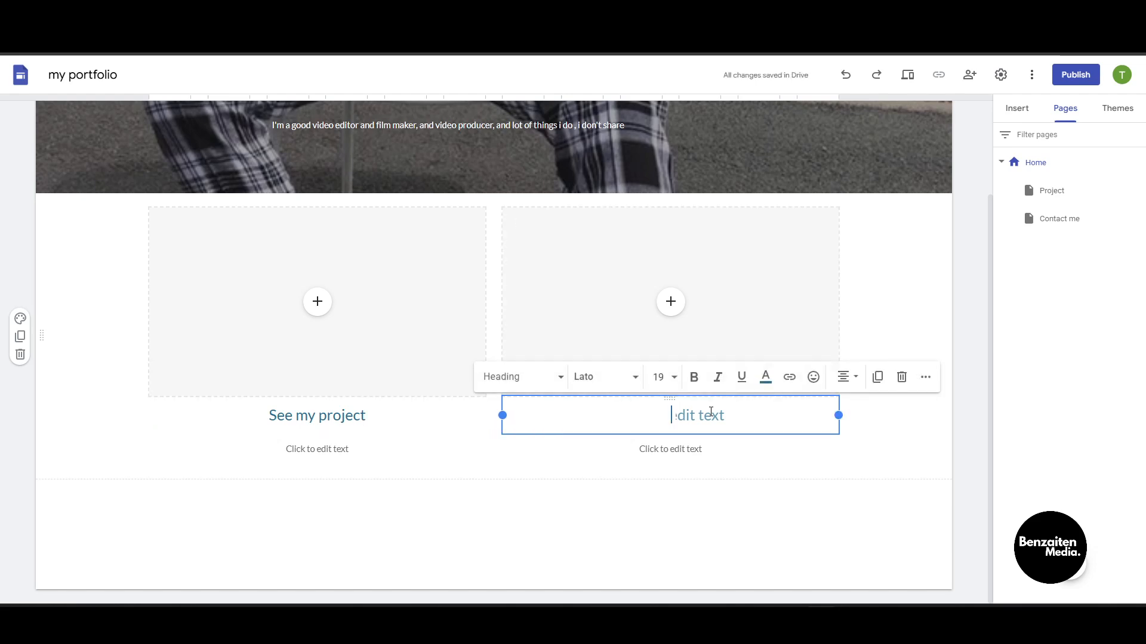
text(contact me)
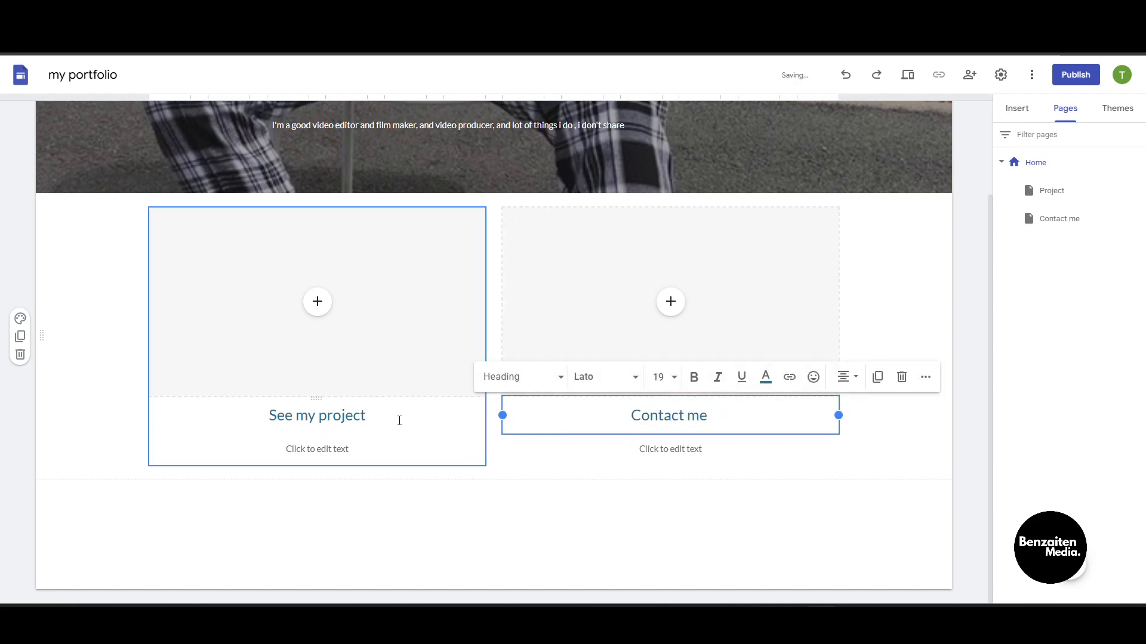
- Link the "See my project" heading to the site's Project page
triple_click(356, 418)
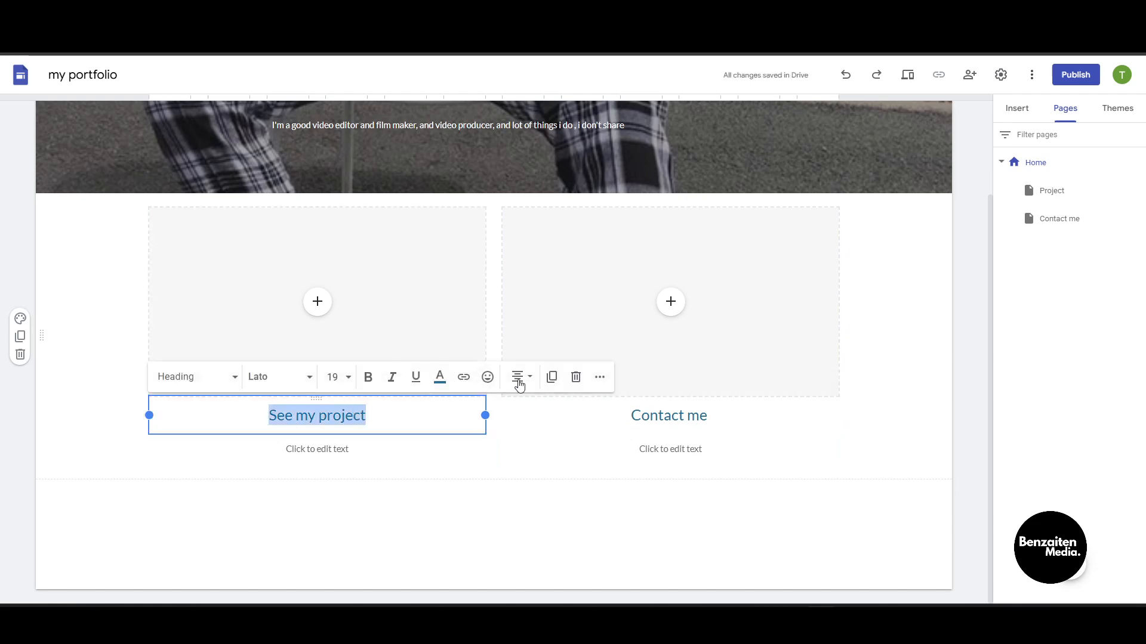
click(463, 377)
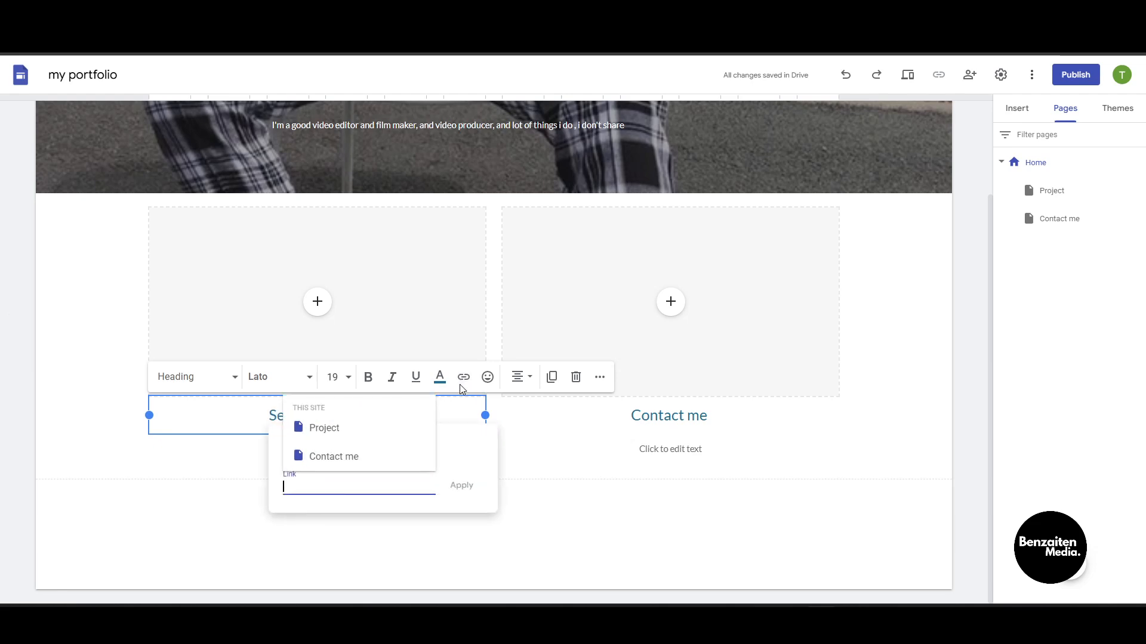
click(358, 431)
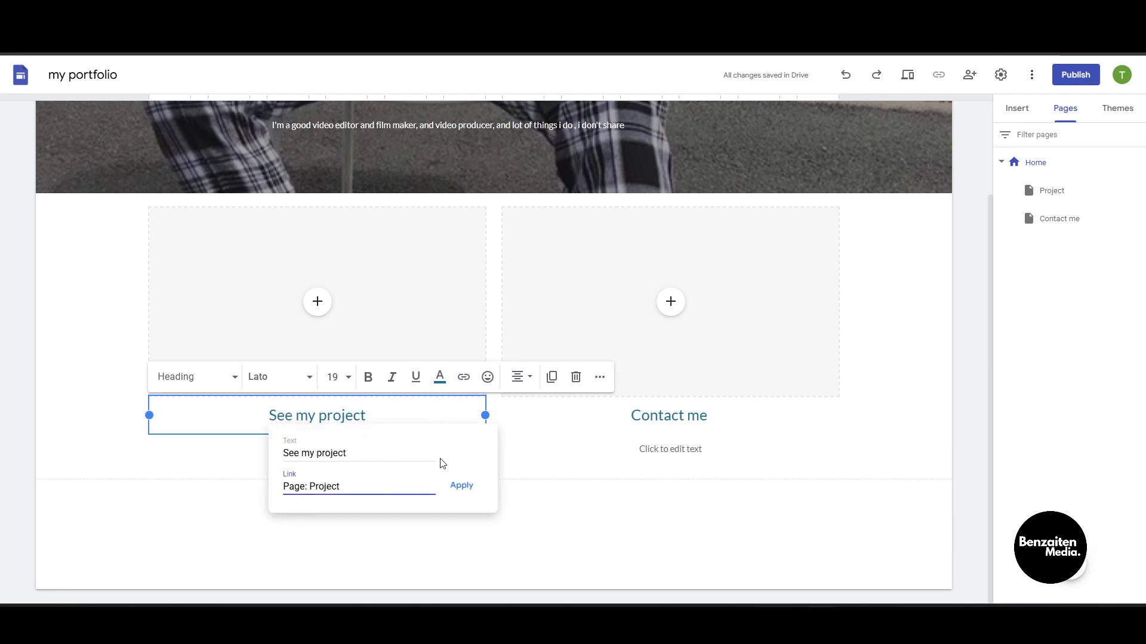
click(466, 488)
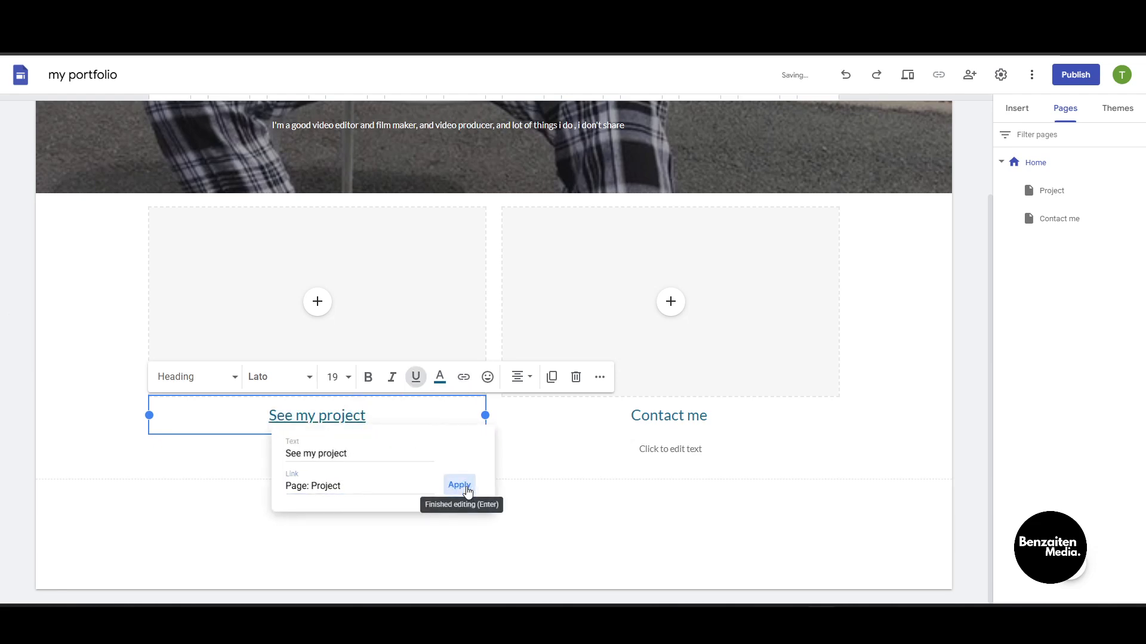
click(403, 538)
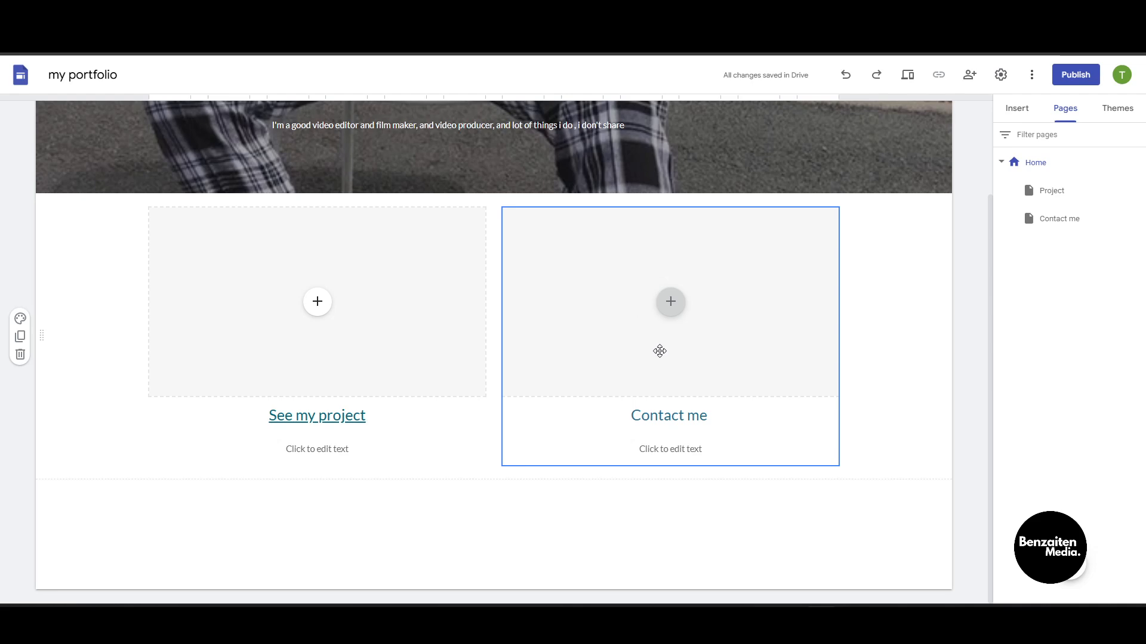
- Link the "Contact me" heading to the site's Contact me page
triple_click(669, 413)
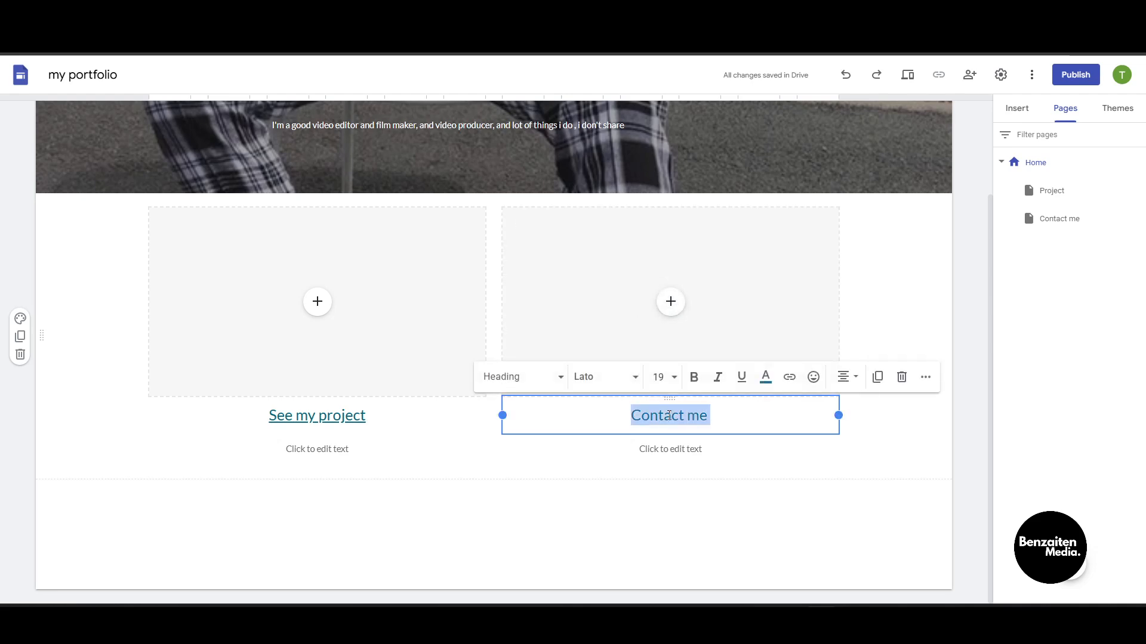
click(789, 378)
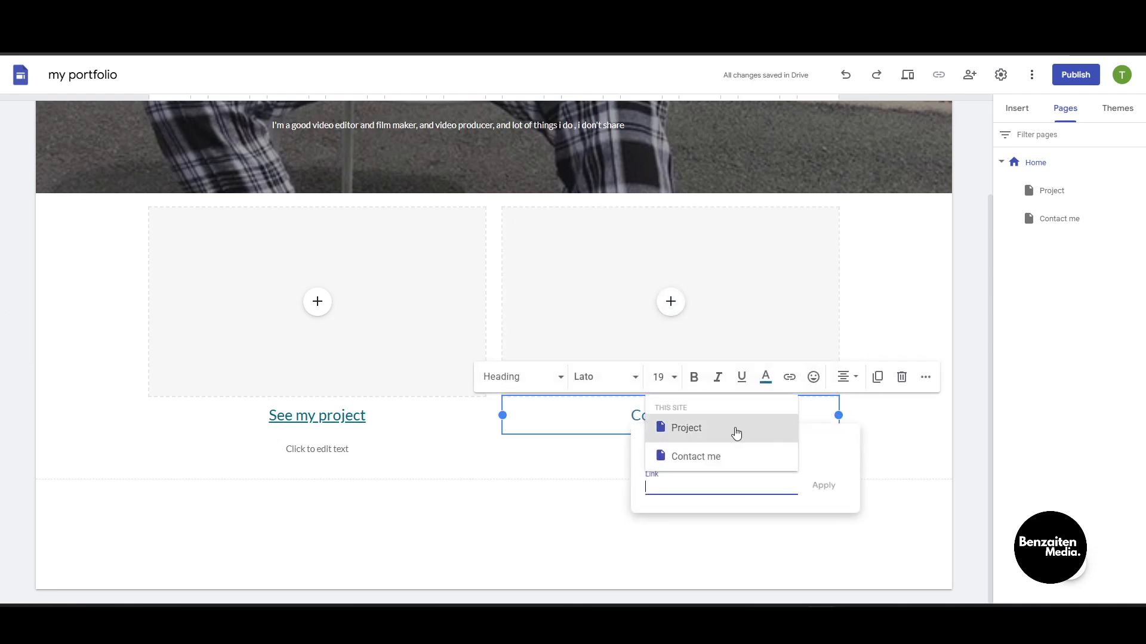
click(715, 458)
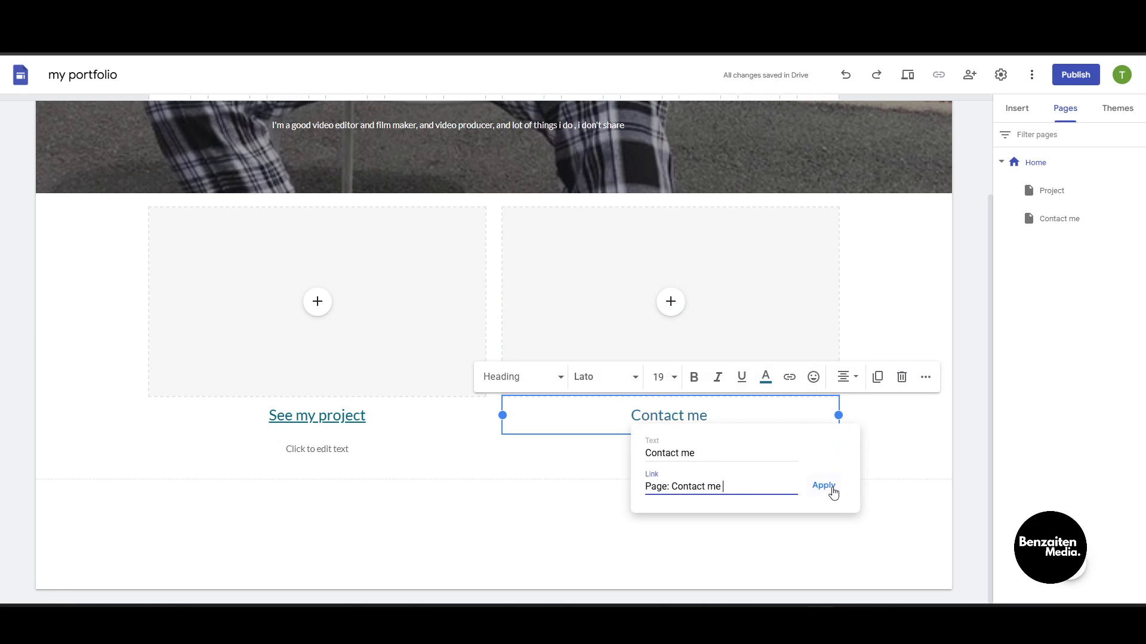
click(829, 488)
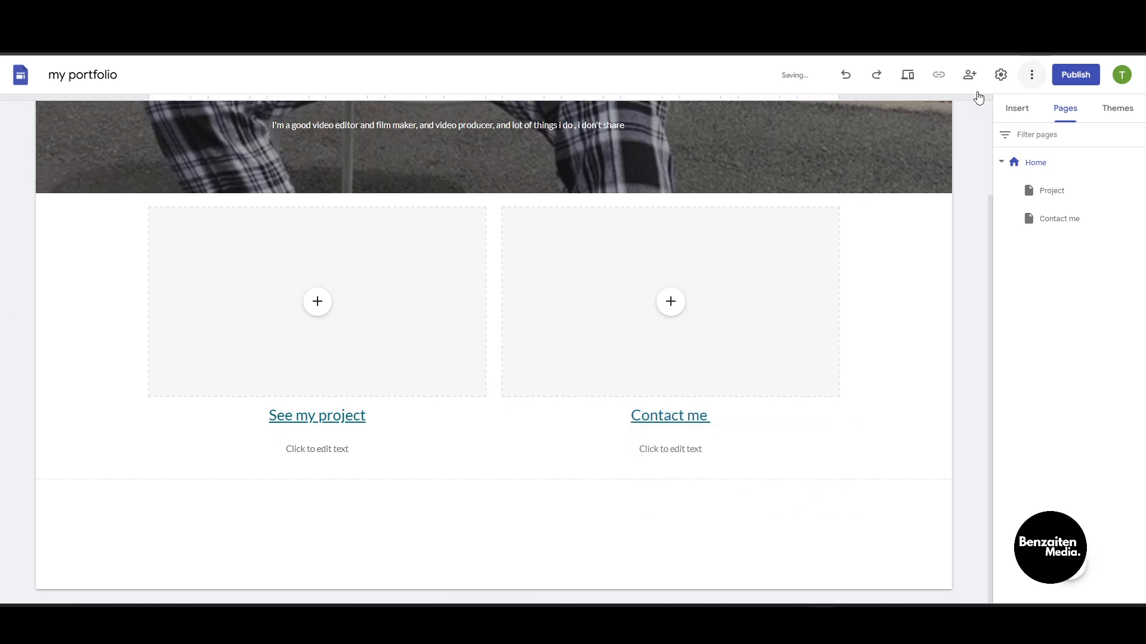
- Preview the site, follow the "See my project" link, go back to the home page and exit the preview
click(909, 74)
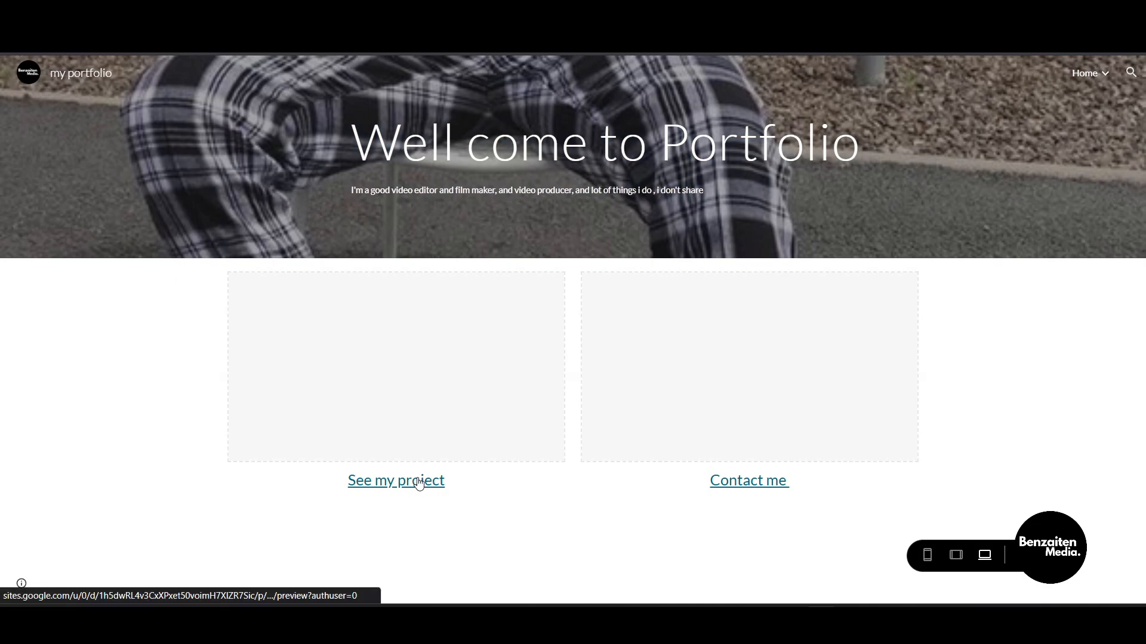
click(420, 484)
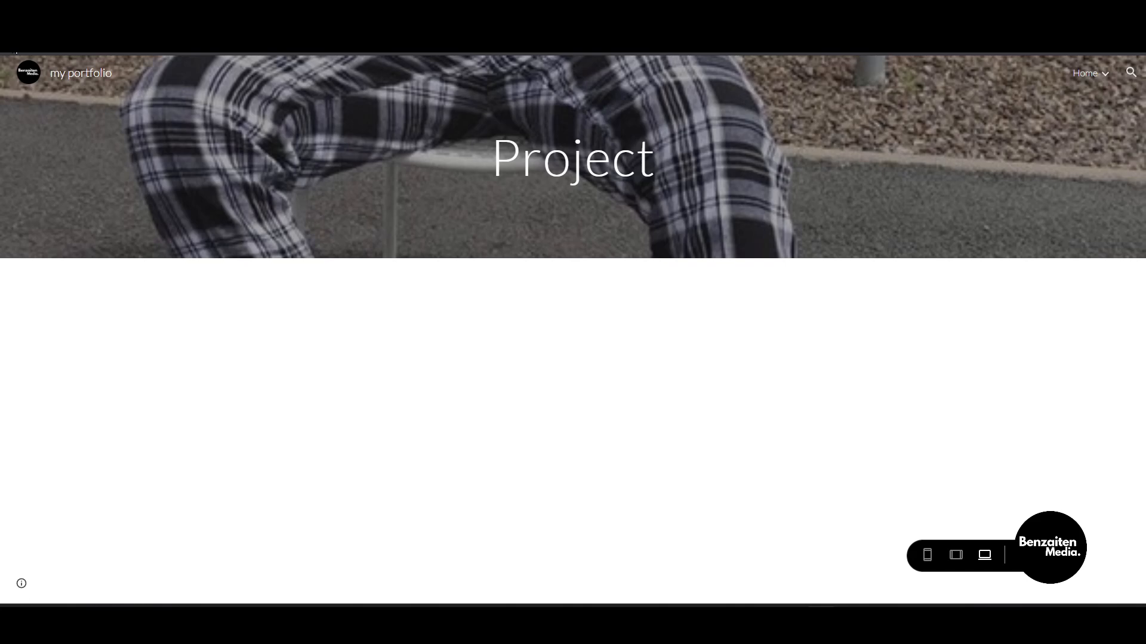
click(37, 59)
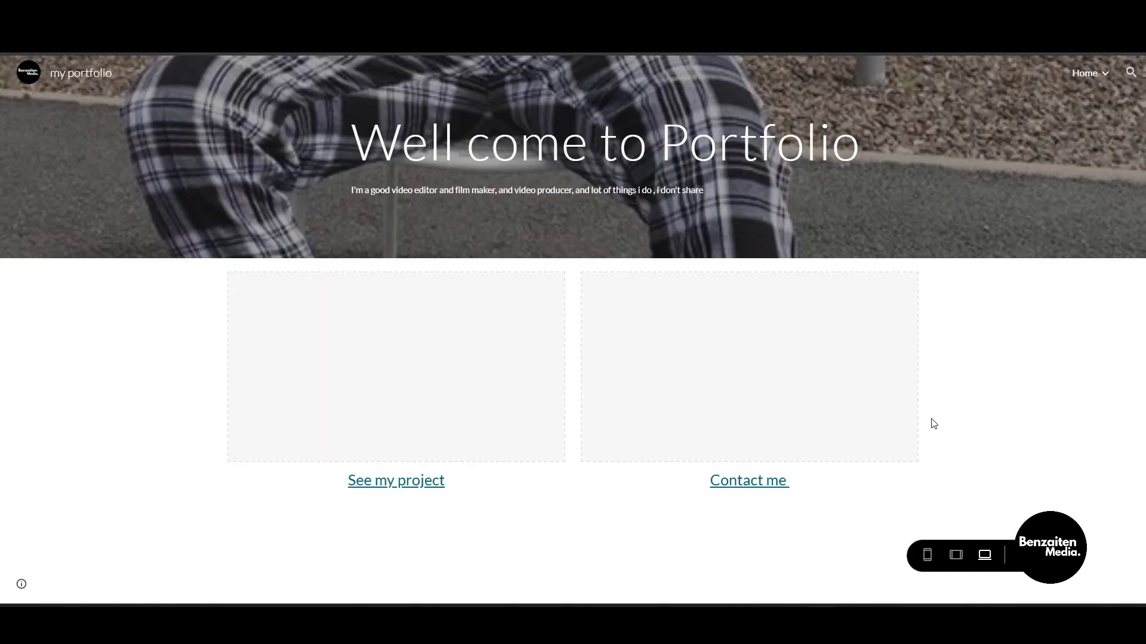
click(1022, 555)
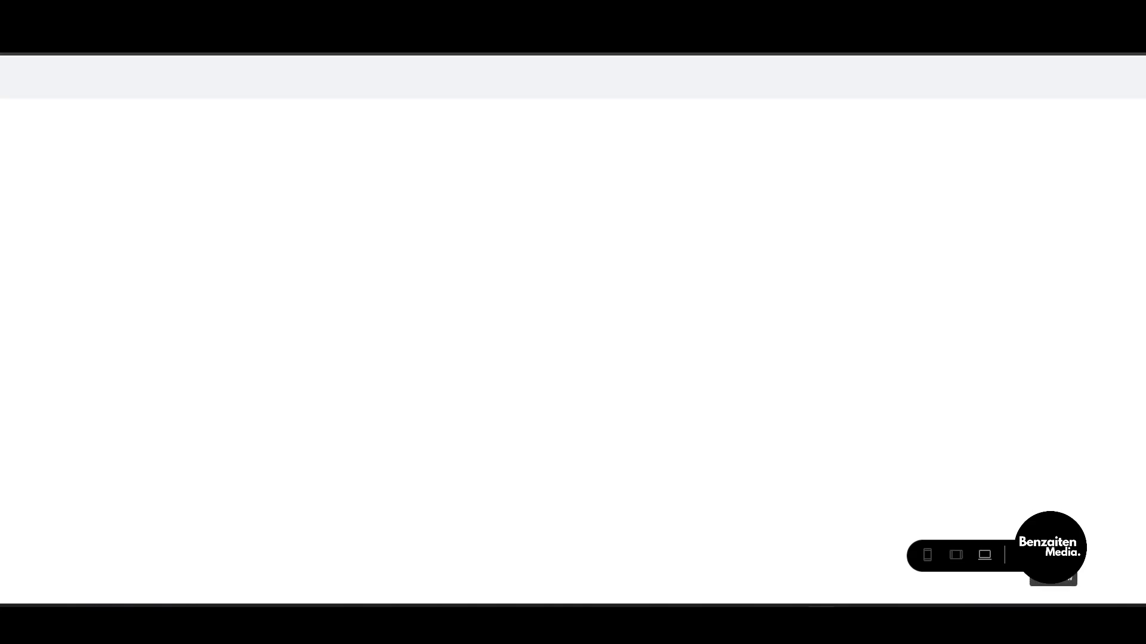